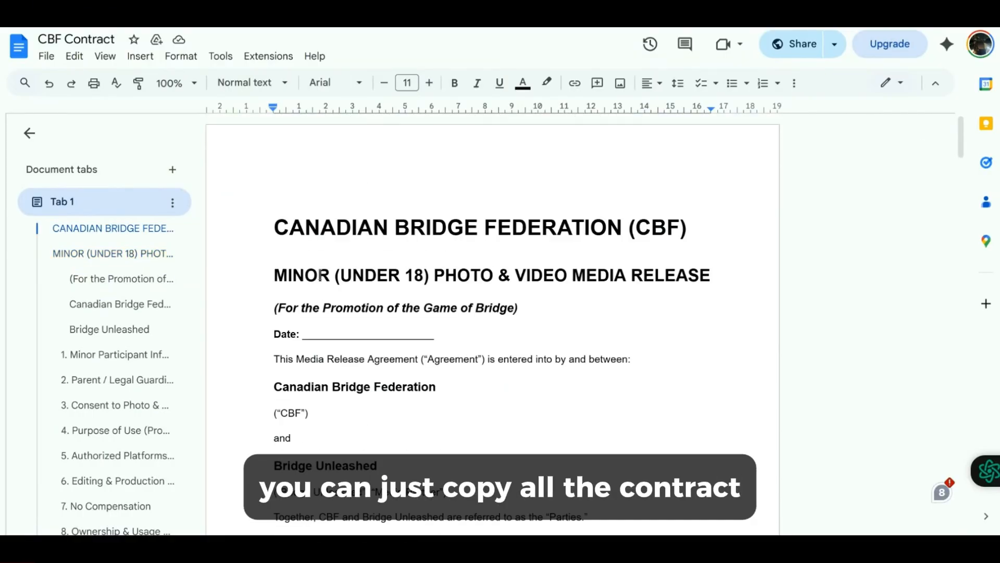
# Copy the entire CBF Contract document and paste it into the new template's text block.
pyautogui.hotkey('ctrl', 'a')
pyautogui.scroll(-20, 395, 312)
pyautogui.scroll(-1, 395, 312)
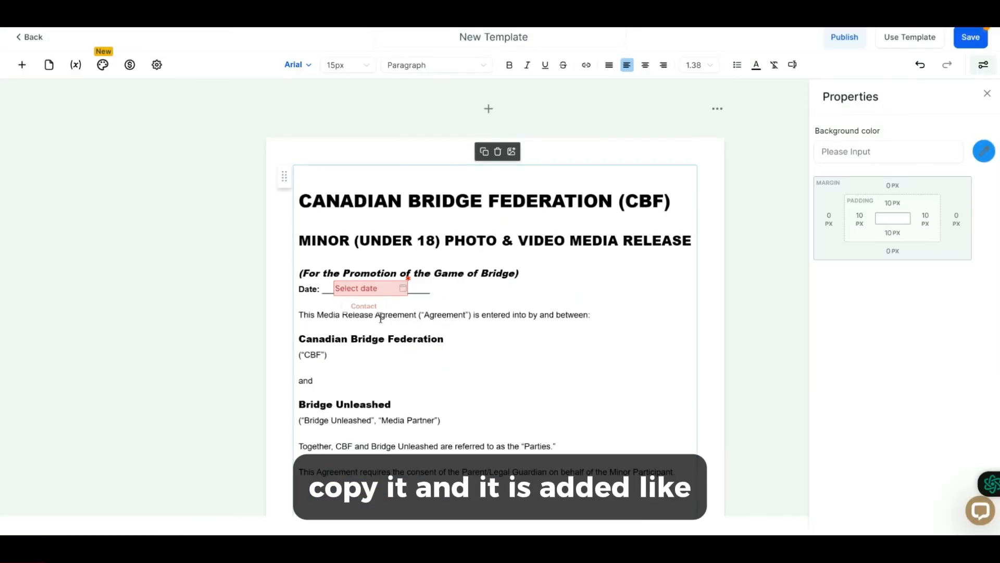
pyautogui.hotkey('ctrl', 'a')
pyautogui.hotkey('ctrl', 'v')
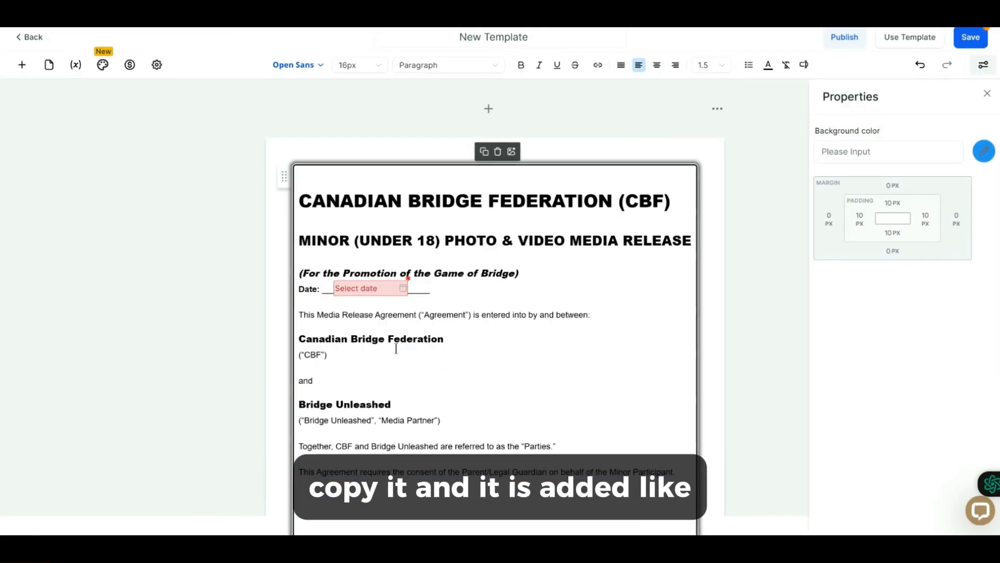
# Delete the existing date field on the Date line.
pyautogui.rightClick(395, 295)
pyautogui.click(402, 295)
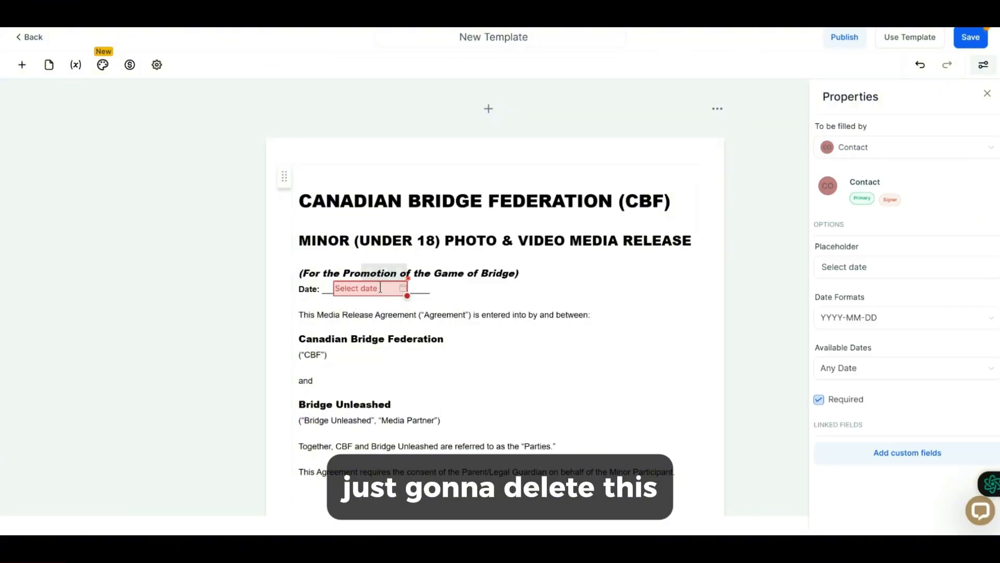
pyautogui.click(387, 271)
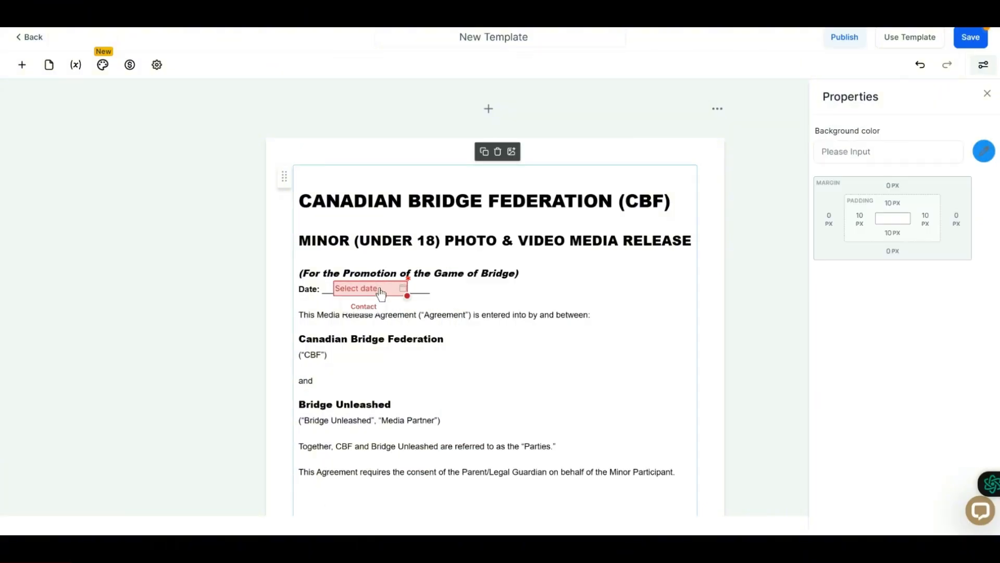
pyautogui.click(381, 295)
pyautogui.click(386, 263)
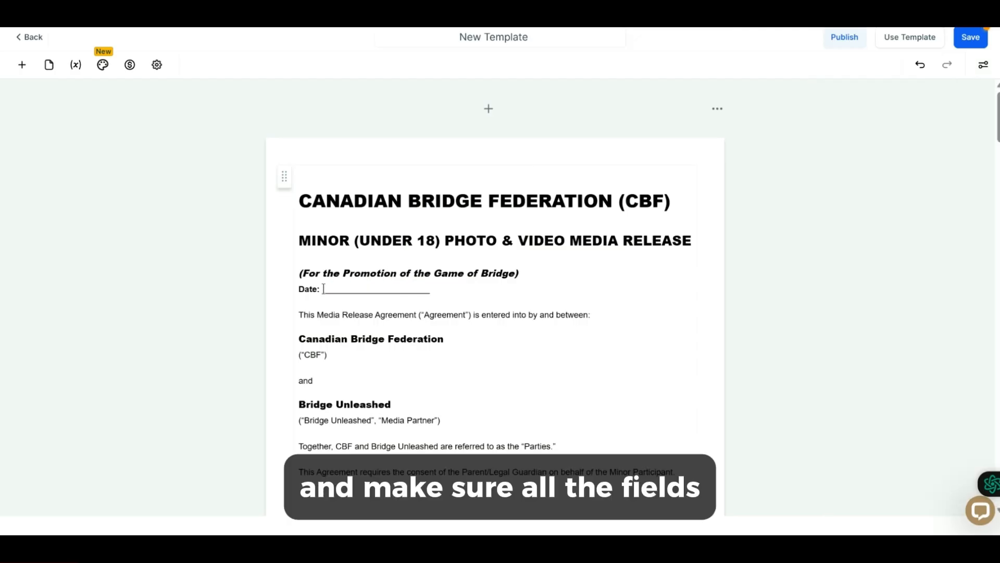
# Insert a blank line between the italic subtitle and the Date line.
pyautogui.click(534, 279)
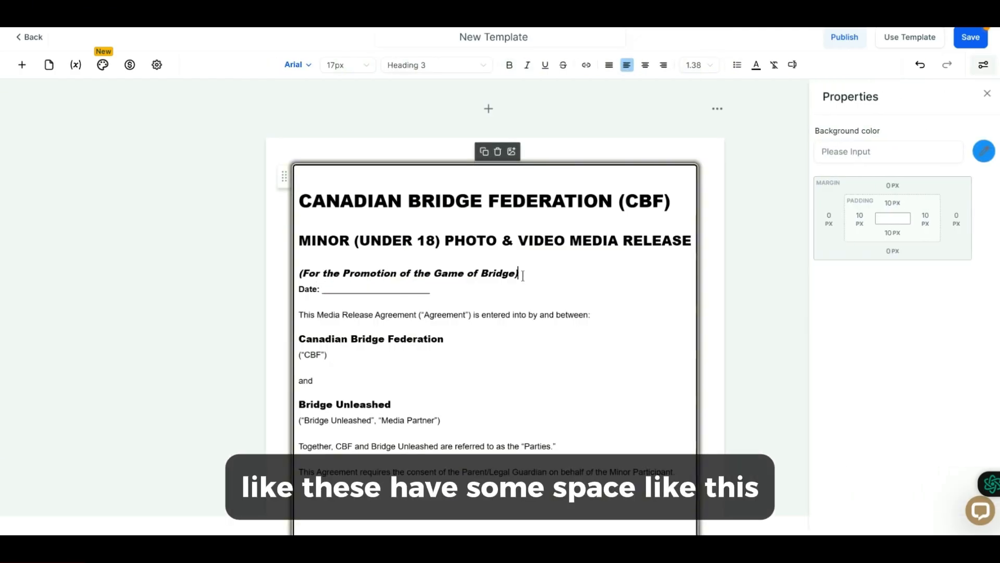
pyautogui.press('Return')
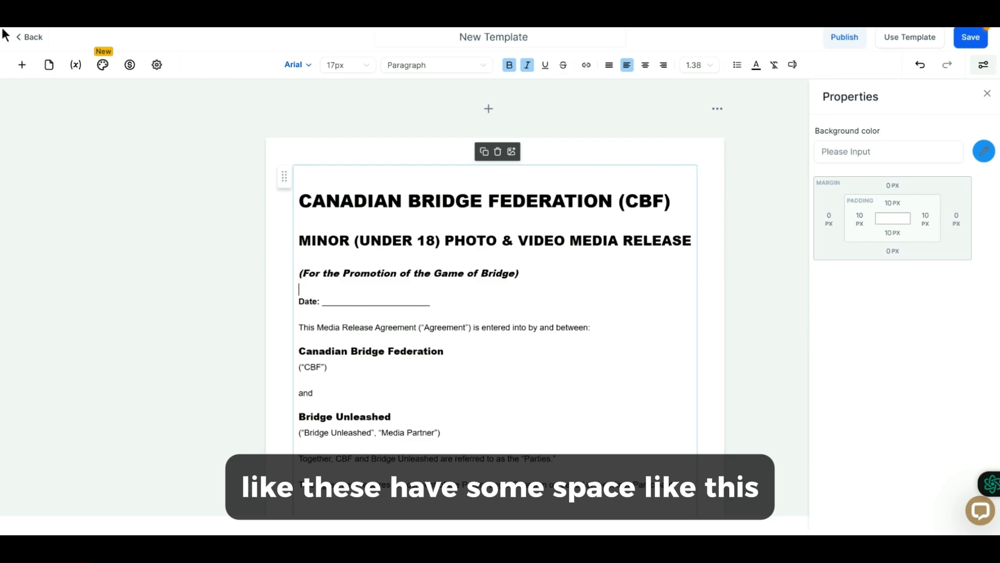
# Add a Date fillable field onto the Date line's blank.
pyautogui.click(21, 65)
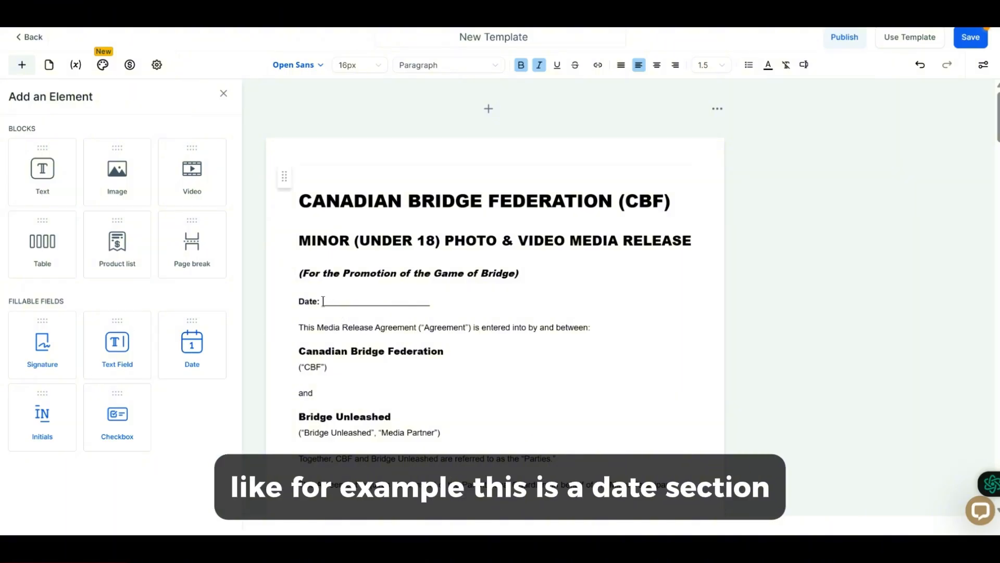
pyautogui.moveTo(208, 343); pyautogui.dragTo(387, 298)
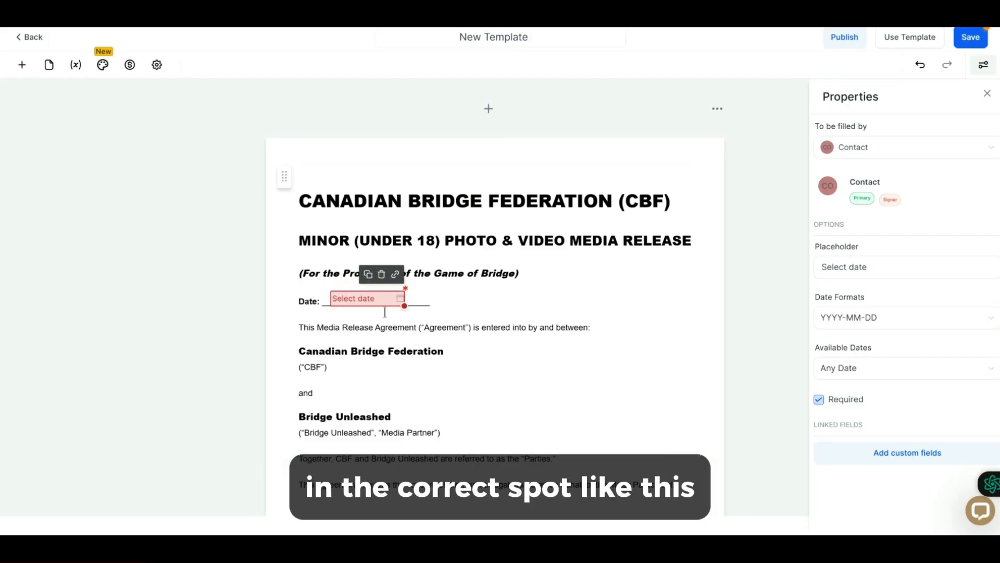
pyautogui.click(426, 342)
# Add blank lines between the entries of the Minor Participant Information section.
pyautogui.scroll(-7, 462, 388)
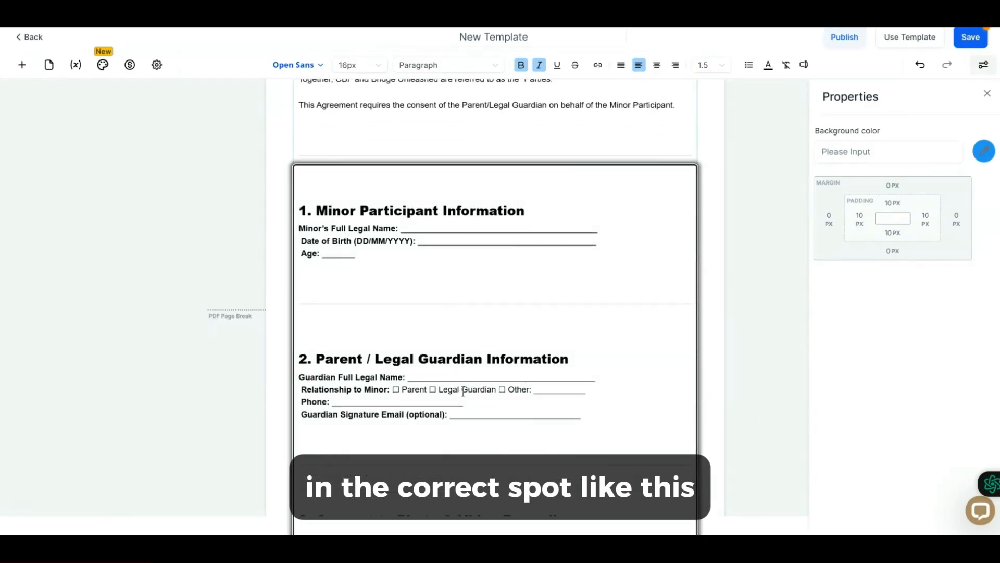
pyautogui.click(534, 208)
pyautogui.press('Return')
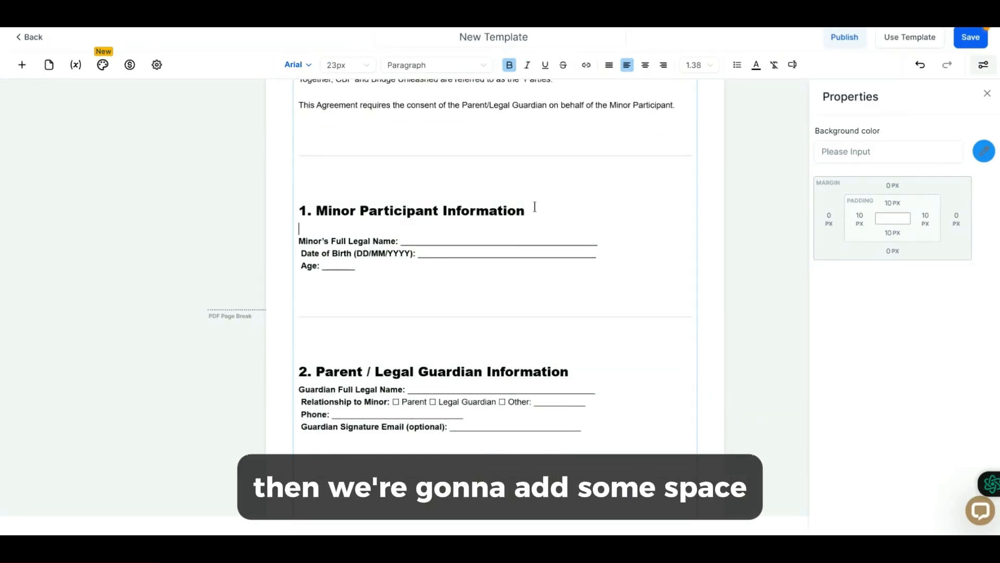
pyautogui.press('Return')
pyautogui.press('Return')
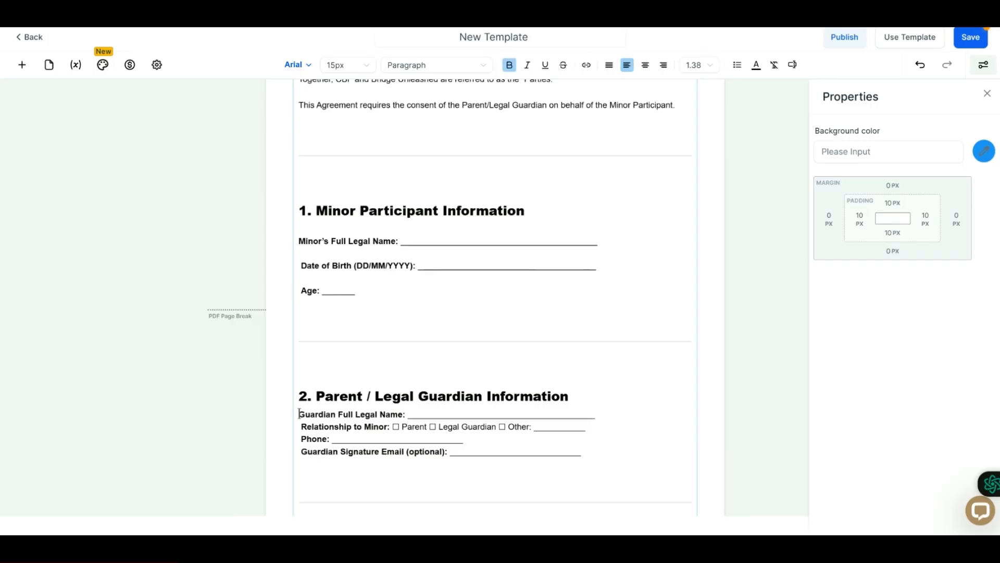
# Add blank lines between the entries of the Parent / Legal Guardian Information section.
pyautogui.click(299, 413)
pyautogui.press('Return')
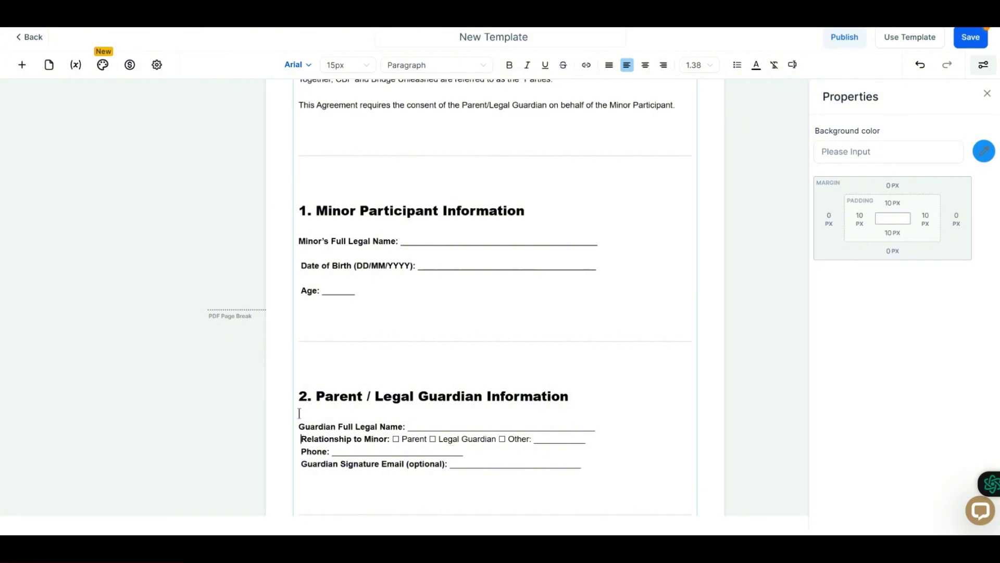
pyautogui.press('Return')
pyautogui.press('Return')
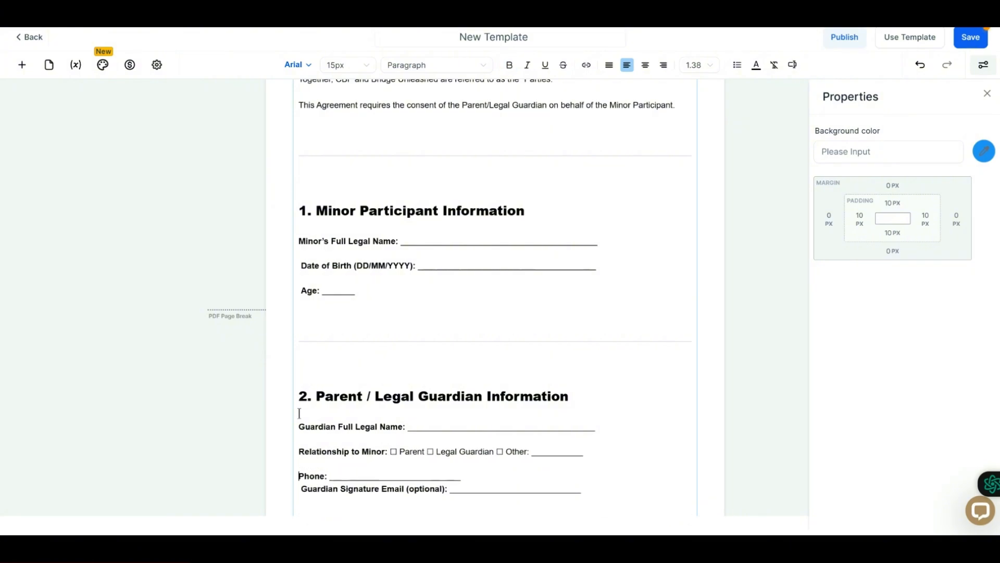
pyautogui.press('Return')
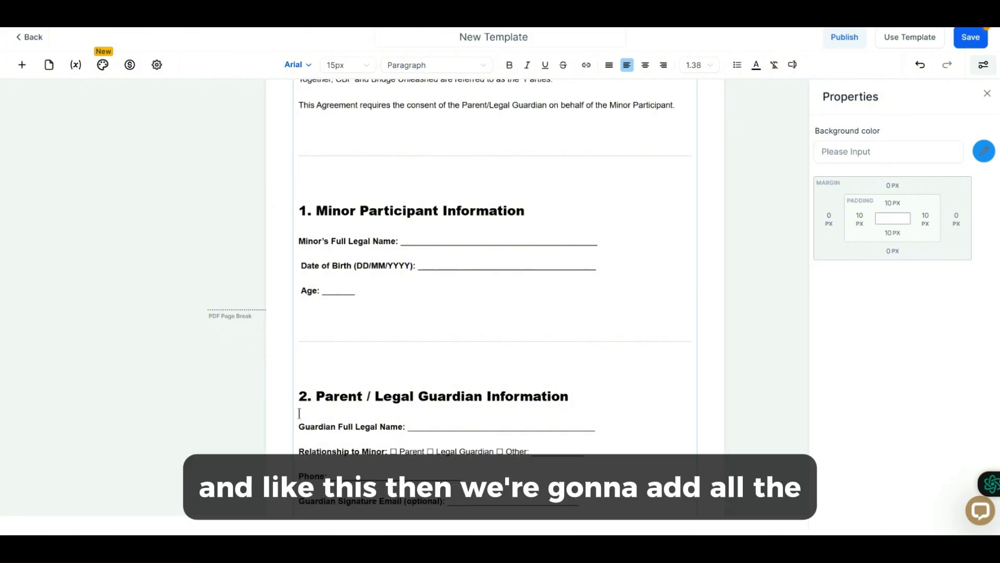
# Place a Text Field on the Guardian Full Legal Name blank.
pyautogui.scroll(-2, 299, 413)
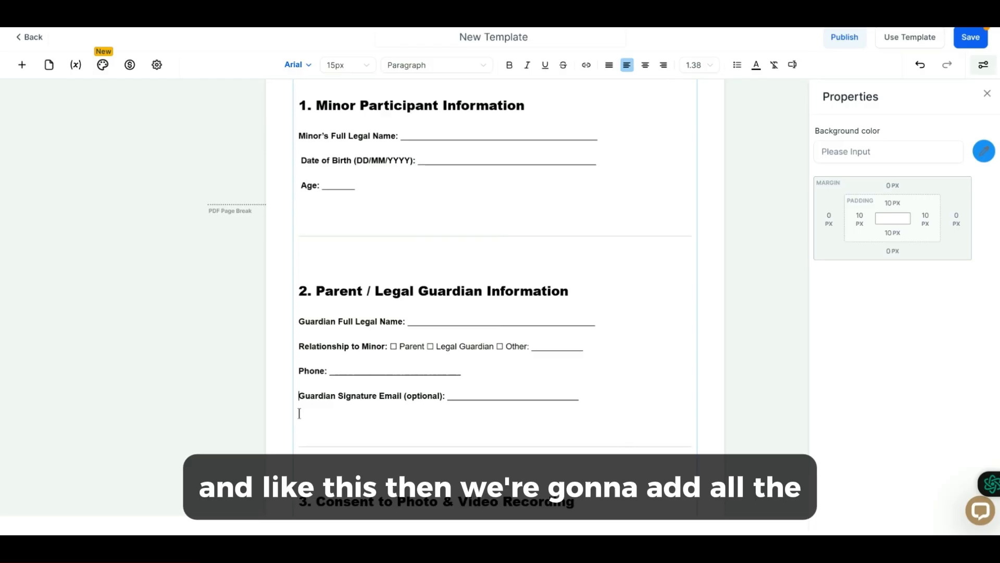
pyautogui.click(22, 64)
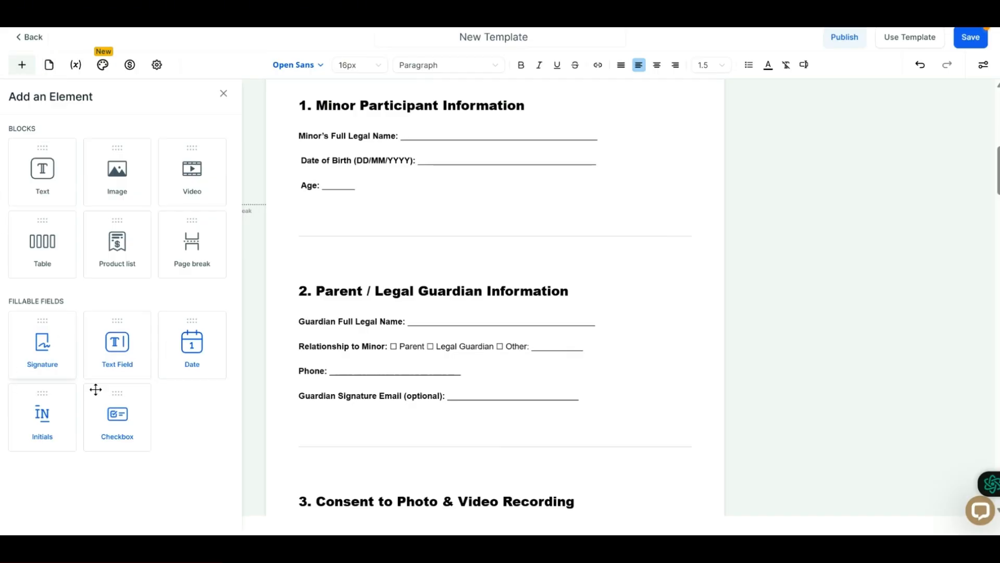
pyautogui.moveTo(122, 367); pyautogui.dragTo(458, 317)
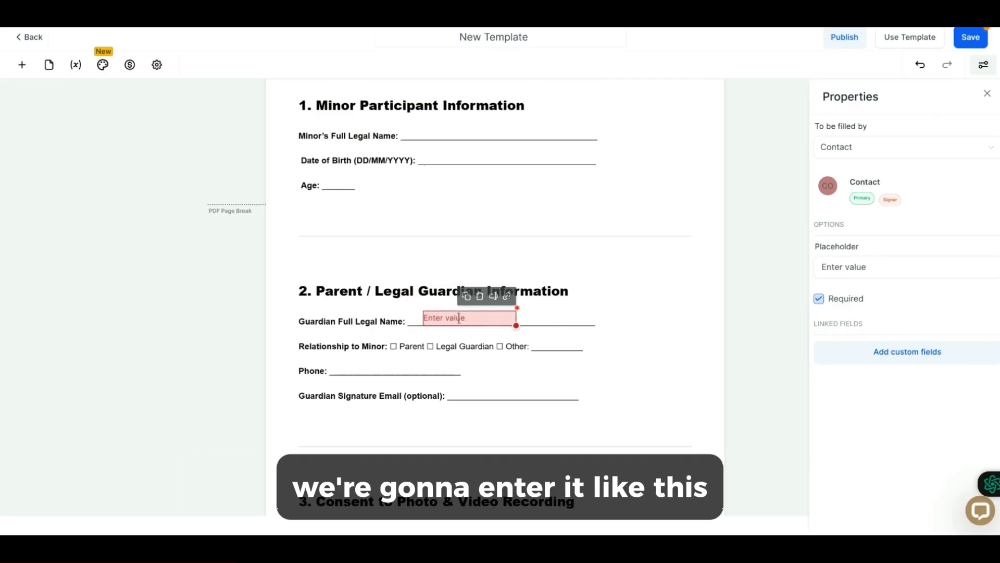
pyautogui.click(20, 63)
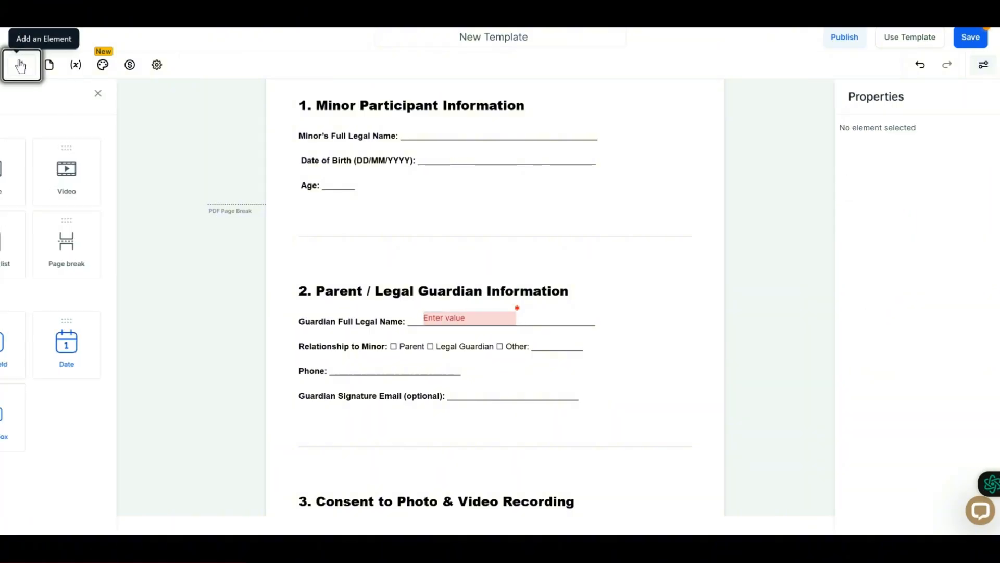
pyautogui.moveTo(117, 344); pyautogui.dragTo(378, 369)
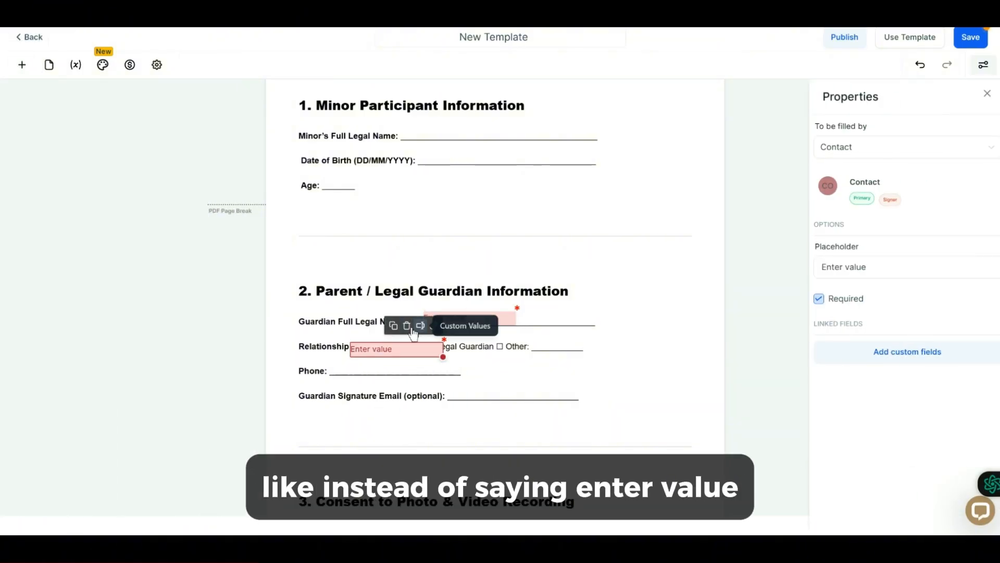
pyautogui.click(407, 333)
# Set the guardian name text field's placeholder to NAME.
pyautogui.click(470, 323)
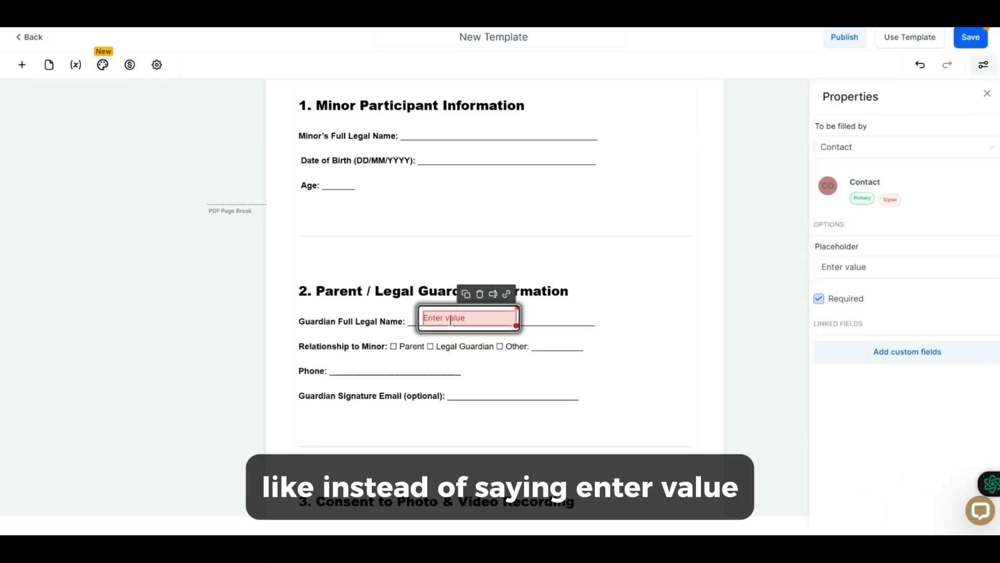
pyautogui.click(862, 266)
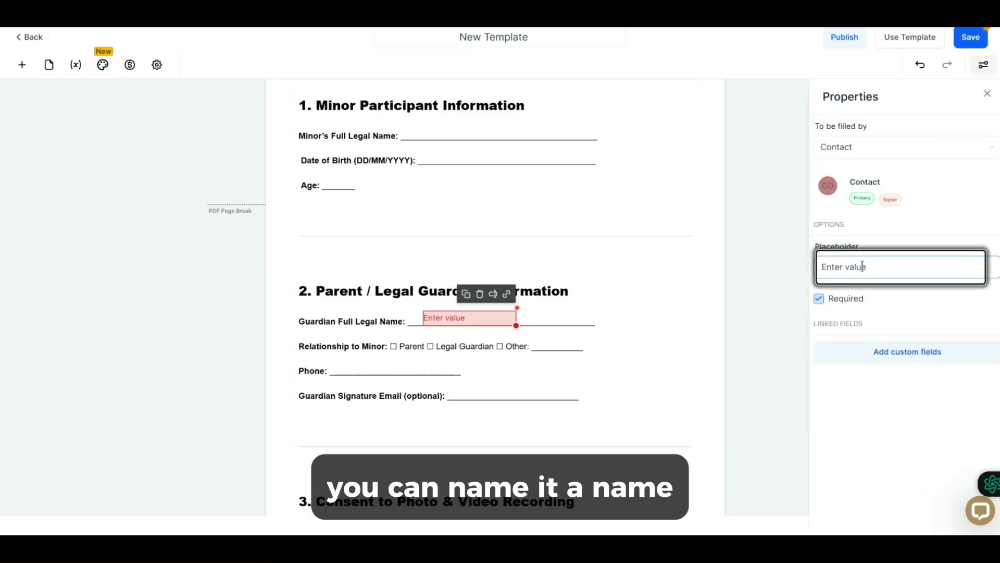
pyautogui.hotkey('ctrl', 'a')
pyautogui.press('BackSpace')
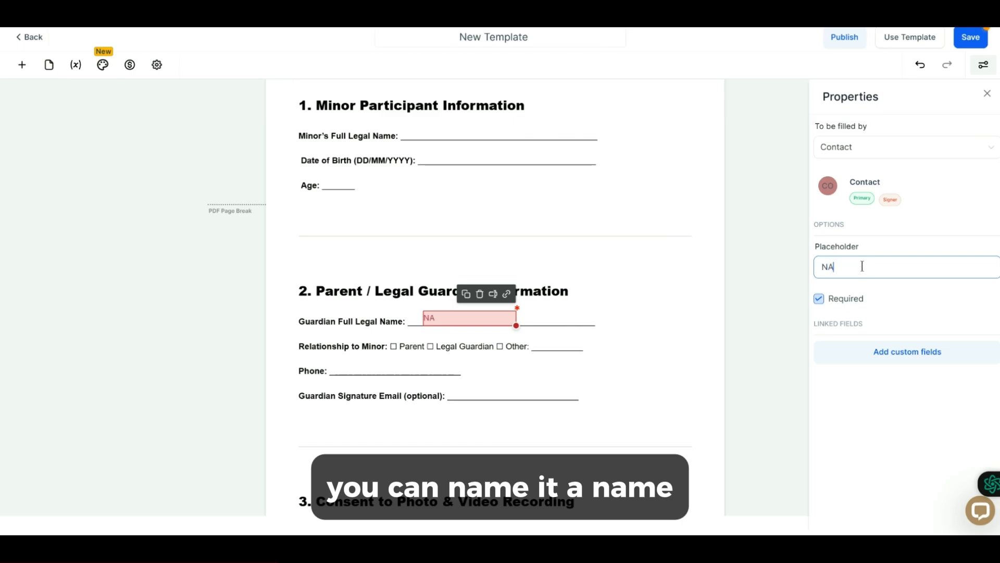
pyautogui.click(629, 346)
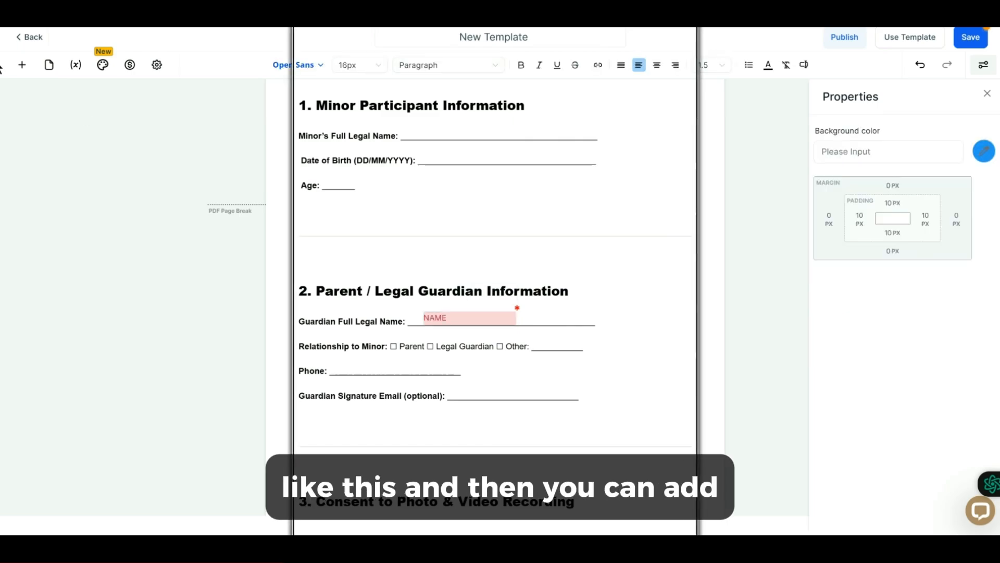
# Place a Text Field on the Phone blank.
pyautogui.click(22, 65)
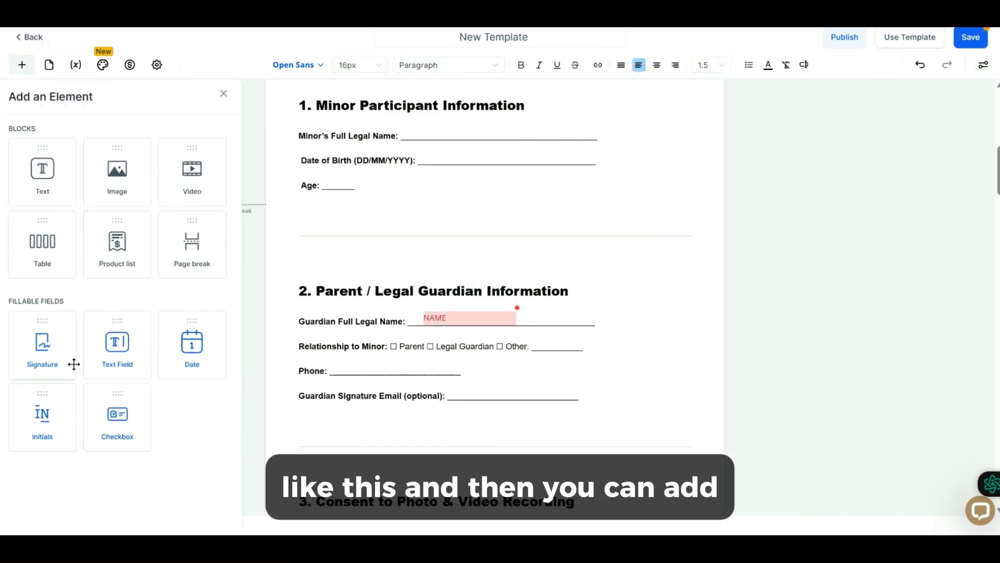
pyautogui.moveTo(127, 362); pyautogui.dragTo(371, 369)
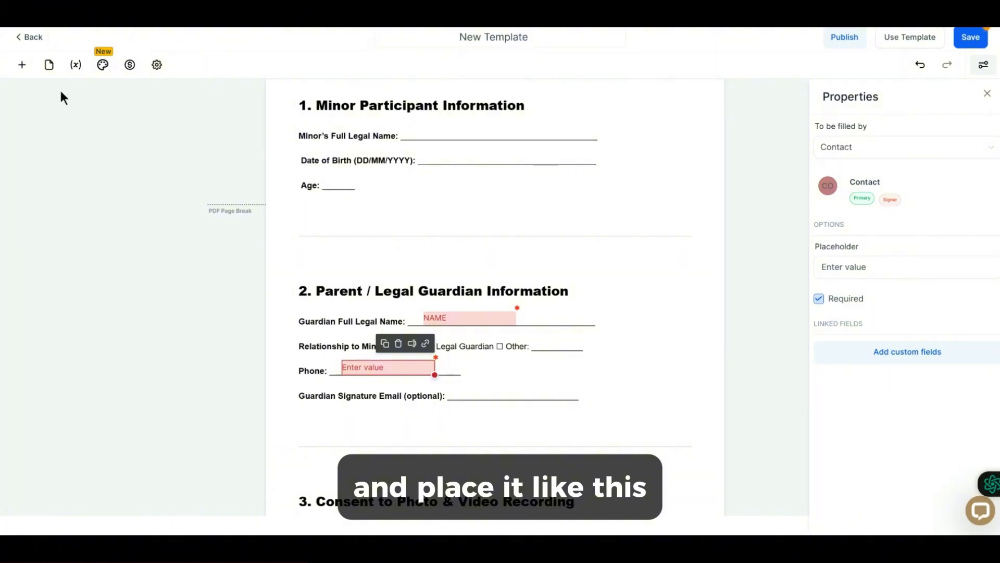
# Add a checkbox before Parent on the Relationship to Minor line, shrink it, and make it not required.
pyautogui.click(22, 65)
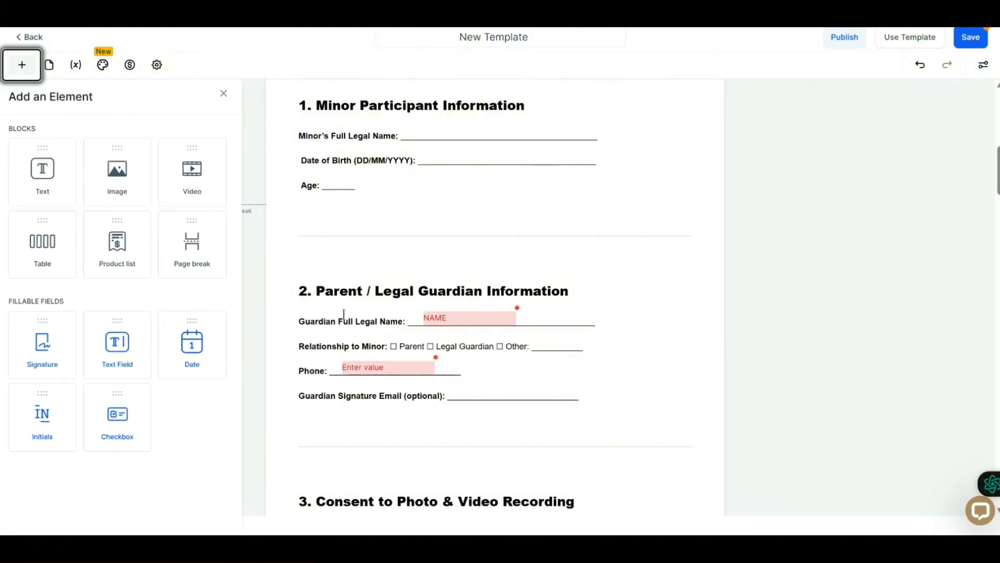
pyautogui.moveTo(125, 401); pyautogui.dragTo(414, 325)
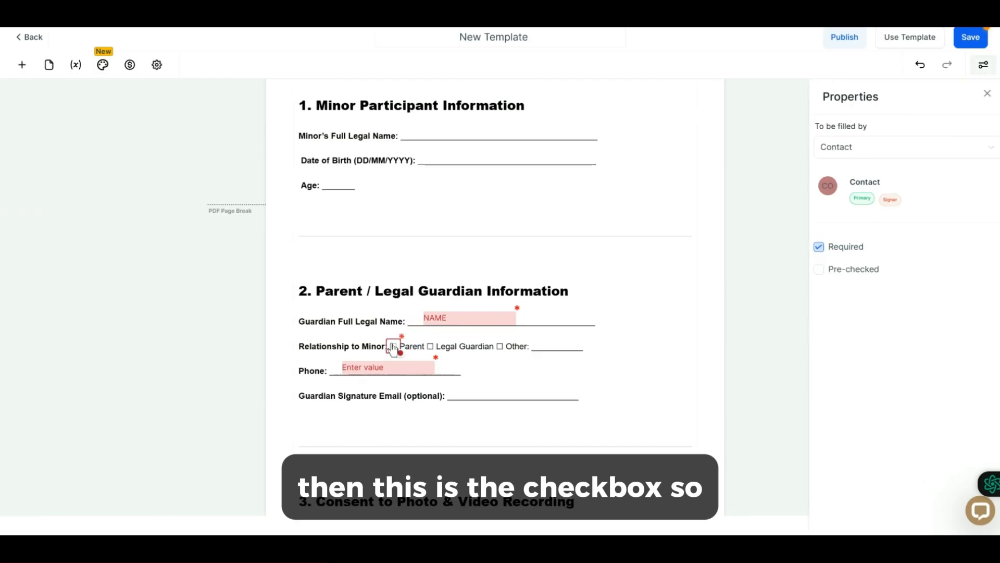
pyautogui.click(394, 348)
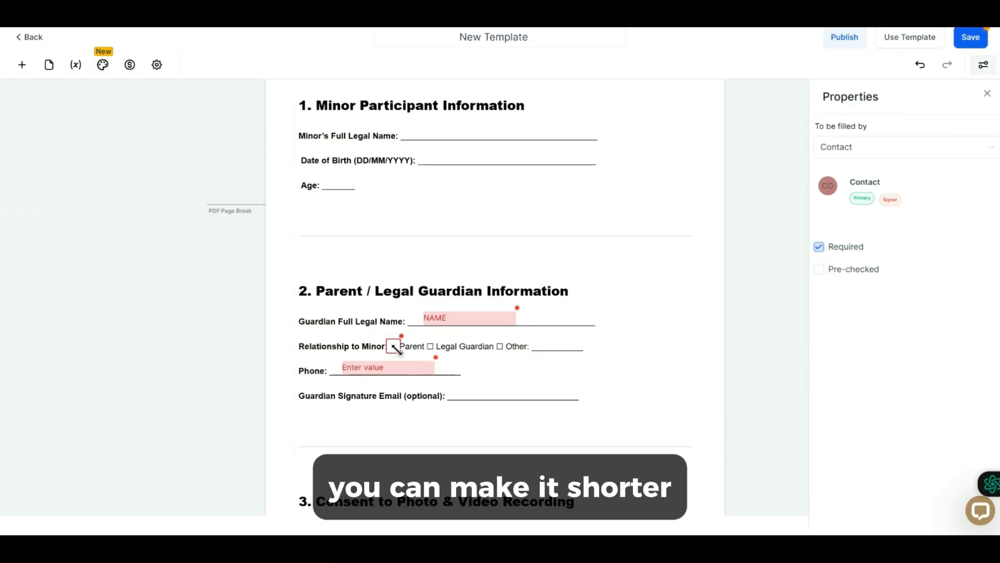
pyautogui.moveTo(392, 345); pyautogui.dragTo(392, 348)
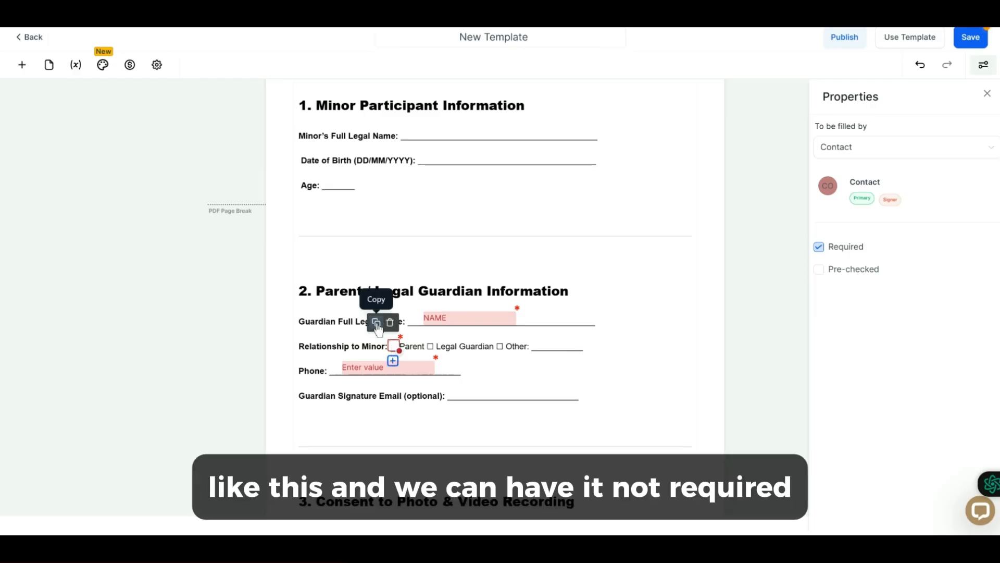
pyautogui.click(819, 248)
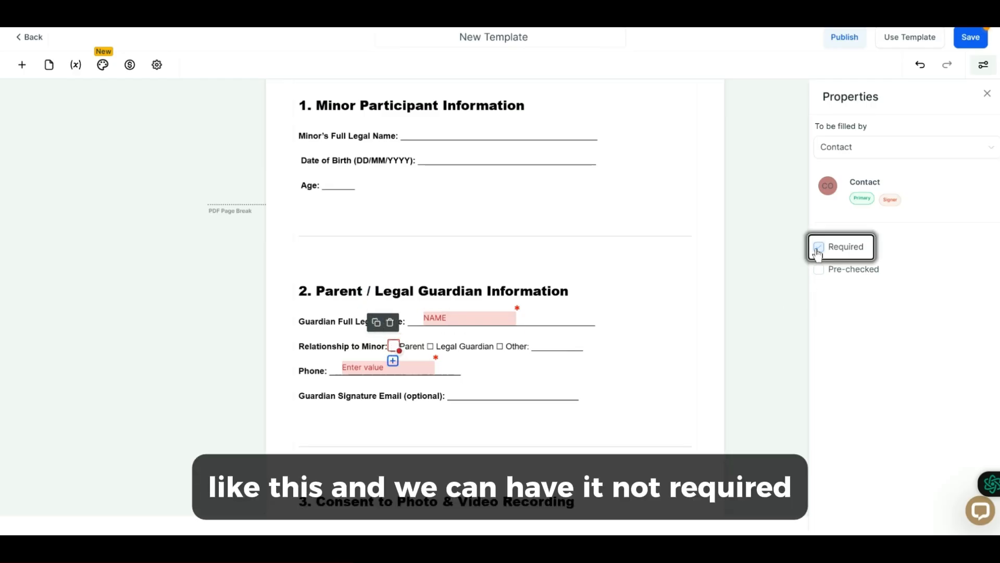
# Duplicate the checkbox and position copies before Legal Guardian and before Other.
pyautogui.click(376, 324)
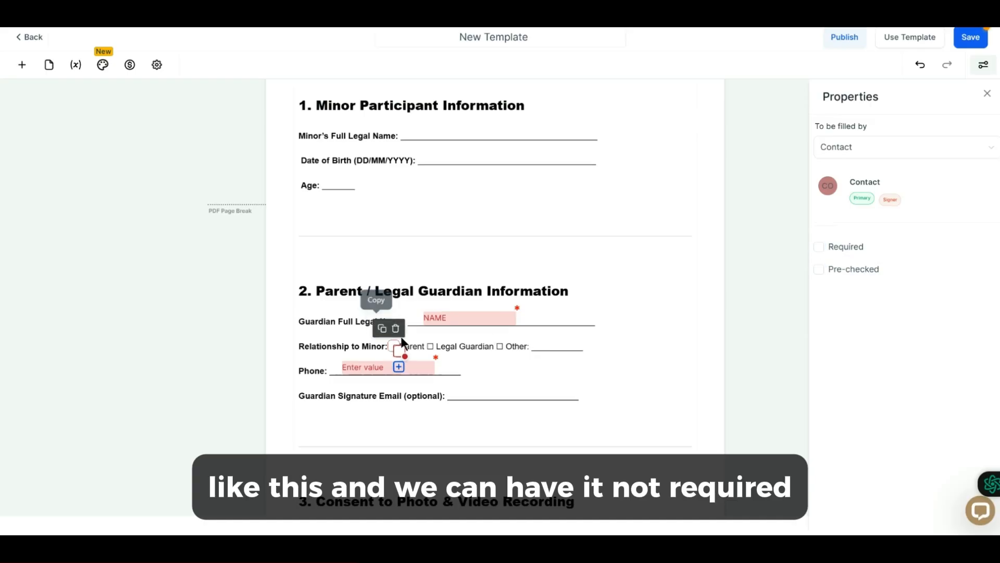
pyautogui.click(398, 351)
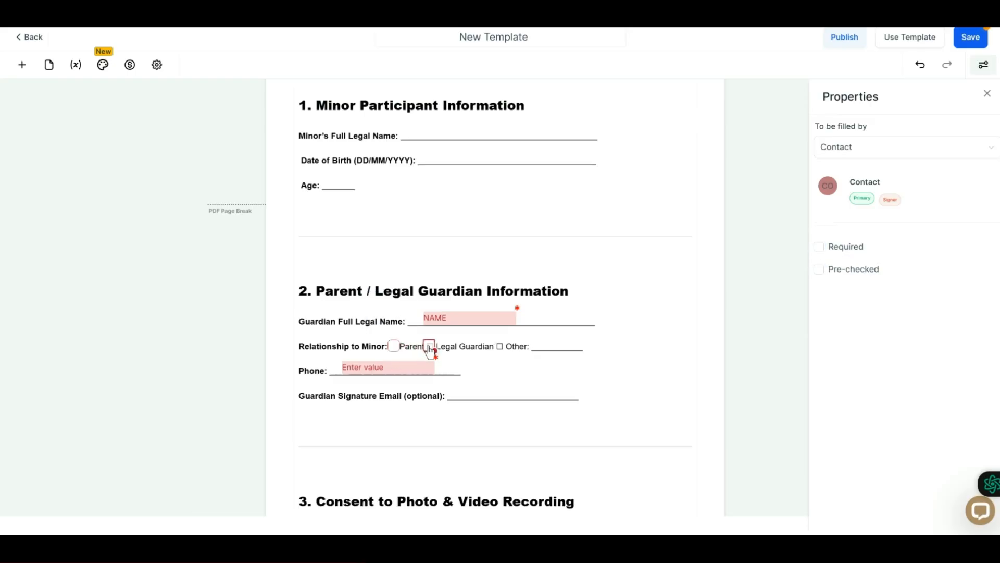
pyautogui.moveTo(429, 350); pyautogui.dragTo(500, 355)
pyautogui.click(413, 326)
# Place a Text Field on the blank after Other on the Relationship to Minor line.
pyautogui.click(21, 64)
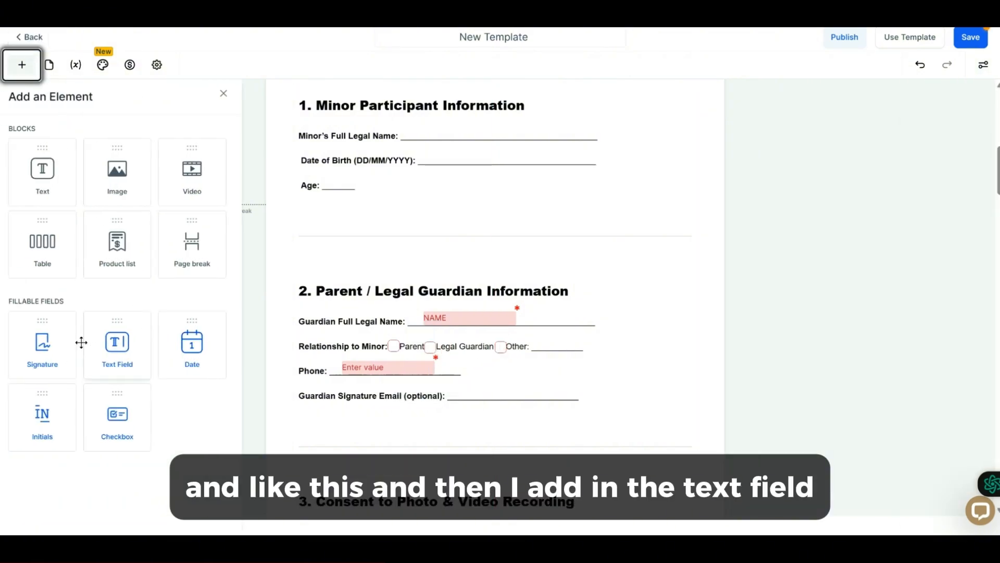
pyautogui.moveTo(133, 348); pyautogui.dragTo(583, 348)
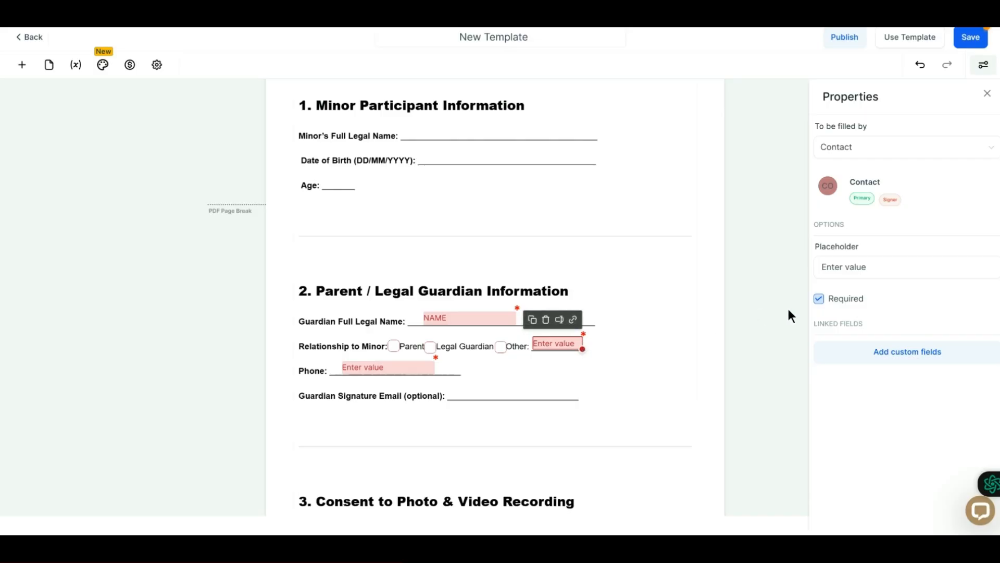
# Make the text field after Other not required.
pyautogui.click(819, 299)
pyautogui.click(427, 370)
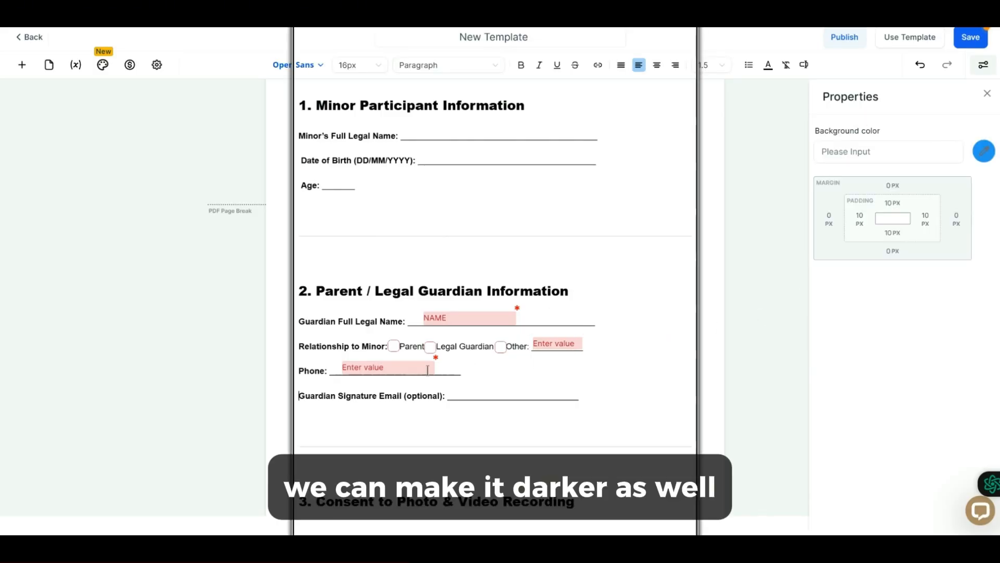
# Add a fillable field on the Guardian Signature Email blank and resize it to fit the line.
pyautogui.scroll(-3, 451, 389)
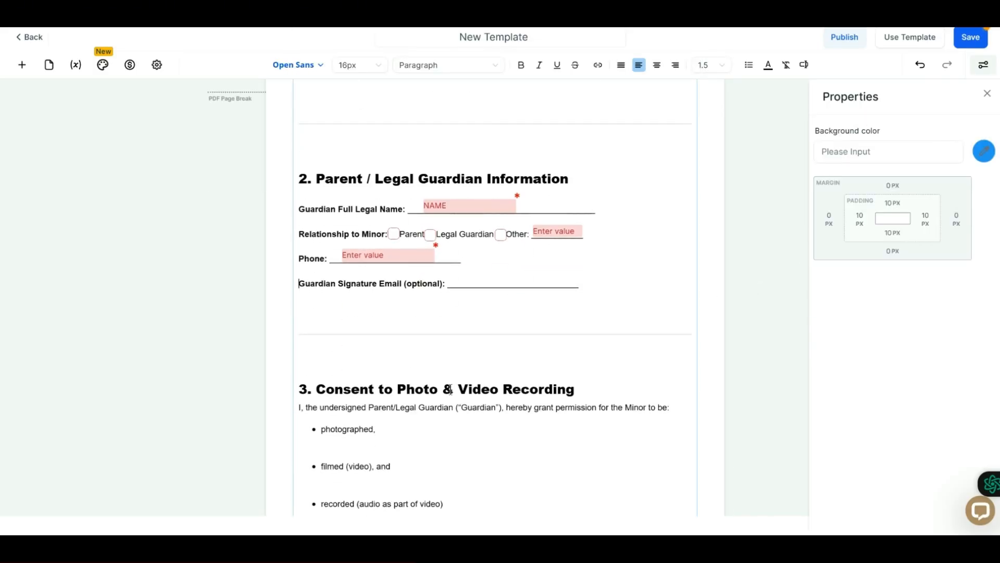
pyautogui.click(19, 66)
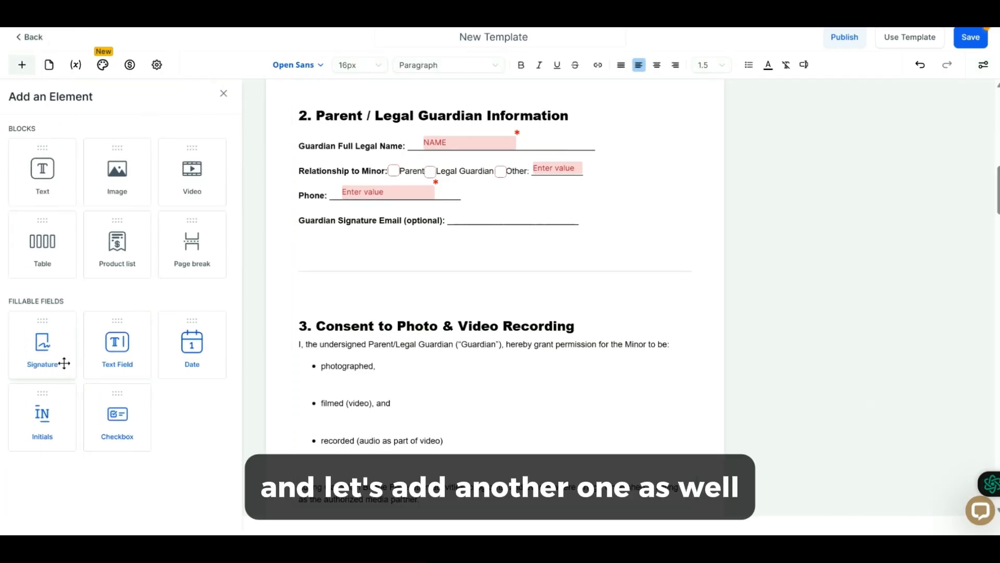
pyautogui.moveTo(62, 361)
pyautogui.mouseDown()
pyautogui.moveTo(165, 338)
pyautogui.moveTo(477, 224)
pyautogui.mouseUp()
pyautogui.moveTo(556, 234); pyautogui.dragTo(522, 219)
pyautogui.click(481, 289)
# Scroll through the remaining sections to review the checkbox lists and signature blocks.
pyautogui.scroll(-18, 482, 288)
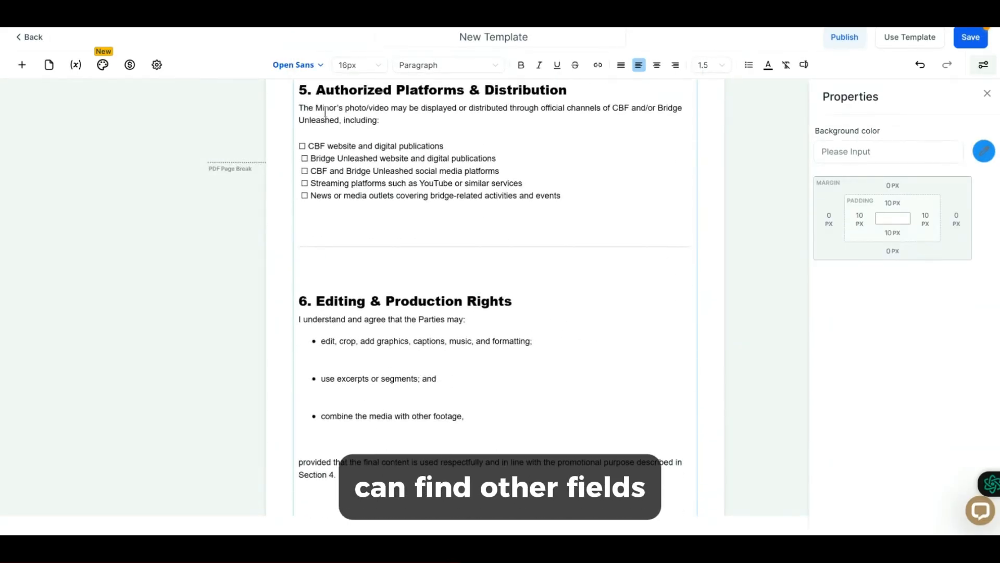
pyautogui.scroll(-7, 386, 281)
pyautogui.scroll(9, 386, 281)
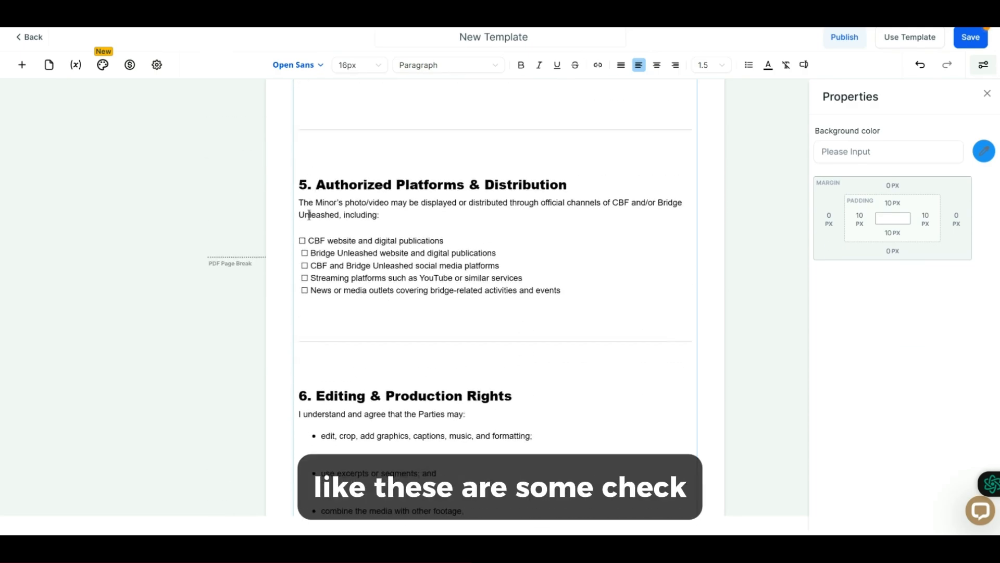
pyautogui.scroll(-10, 337, 315)
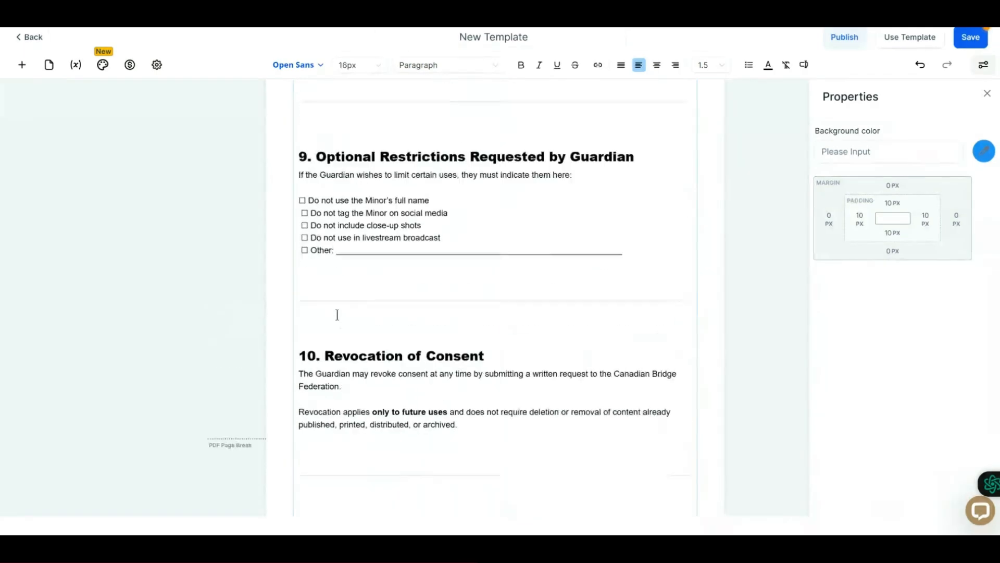
pyautogui.scroll(1, 337, 314)
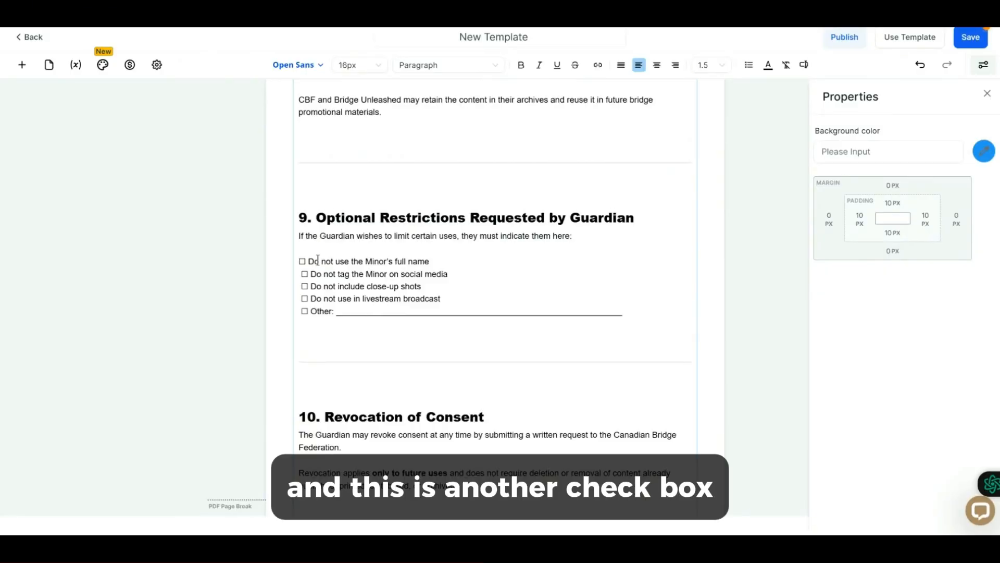
pyautogui.scroll(-15, 330, 315)
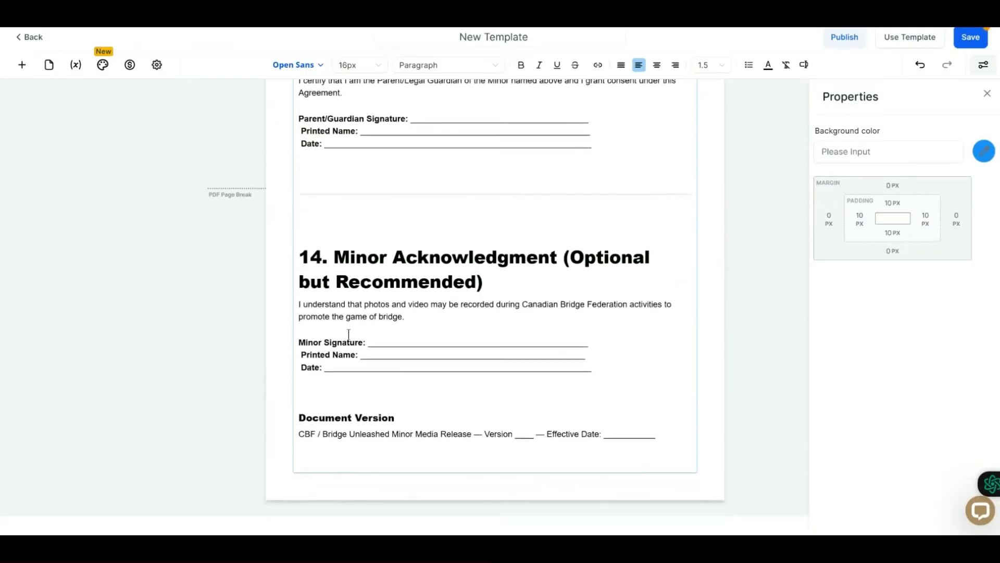
pyautogui.scroll(2, 348, 333)
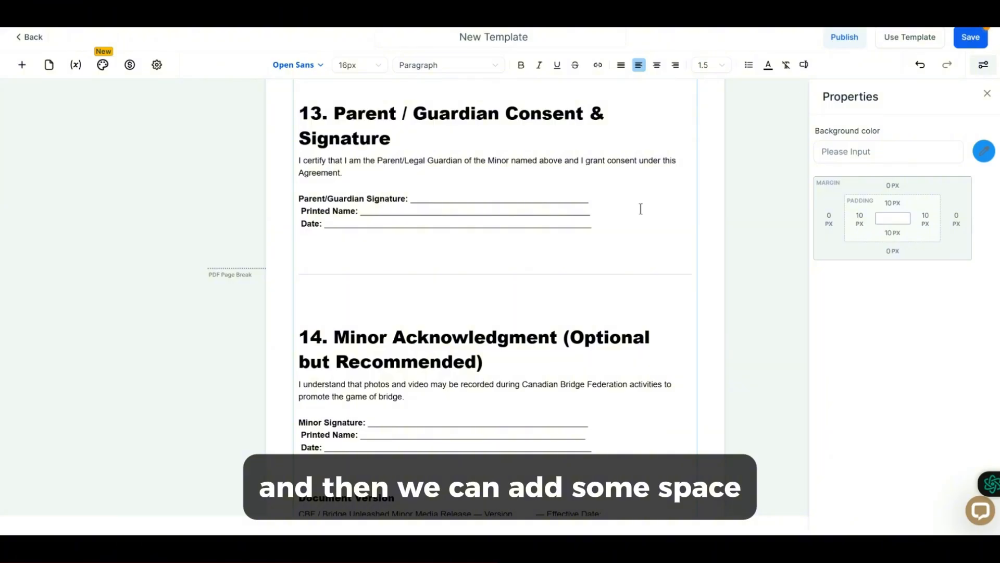
# Insert blank lines between the signature, printed name and date lines in sections 13 and 14.
pyautogui.click(314, 199)
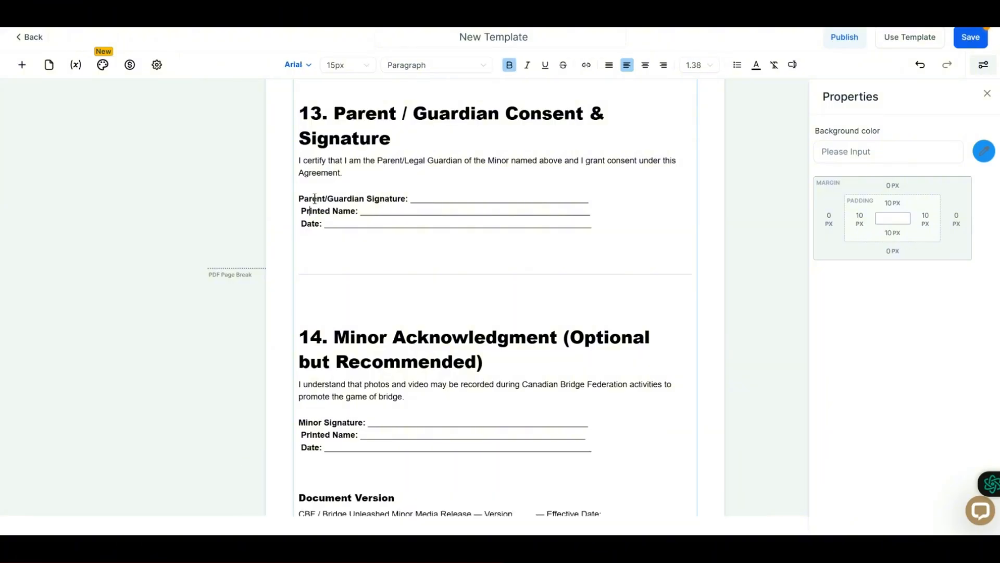
pyautogui.press('Return')
pyautogui.press('Return')
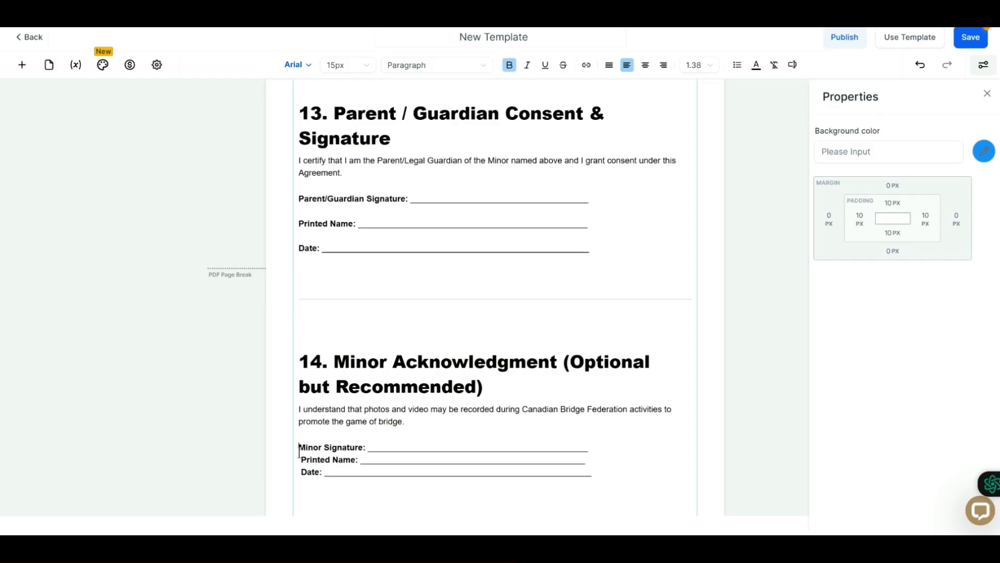
pyautogui.press('Return')
pyautogui.press('Return')
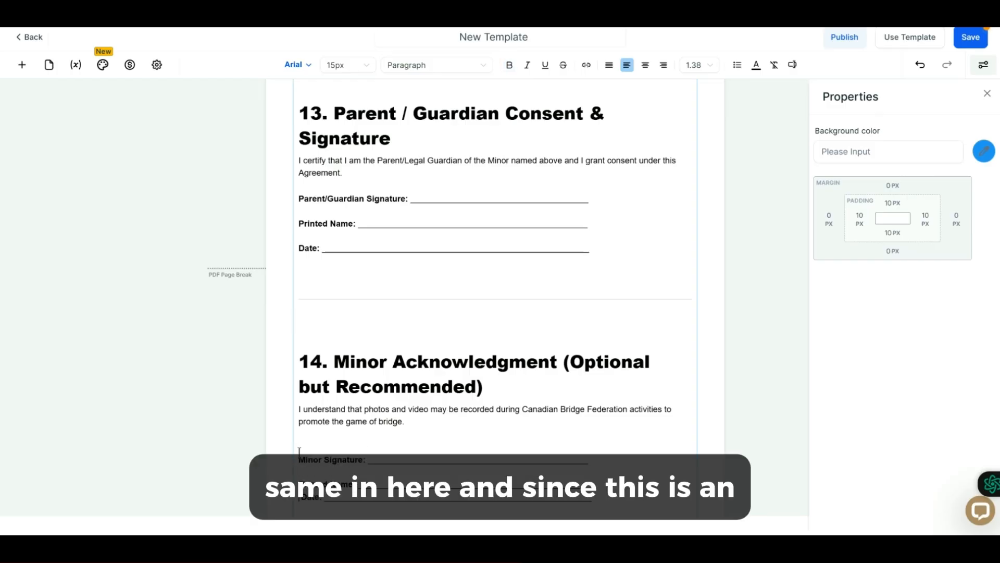
pyautogui.press('Return')
# Place a Signature field on the Minor Signature line and shrink it to fit.
pyautogui.scroll(-2, 392, 415)
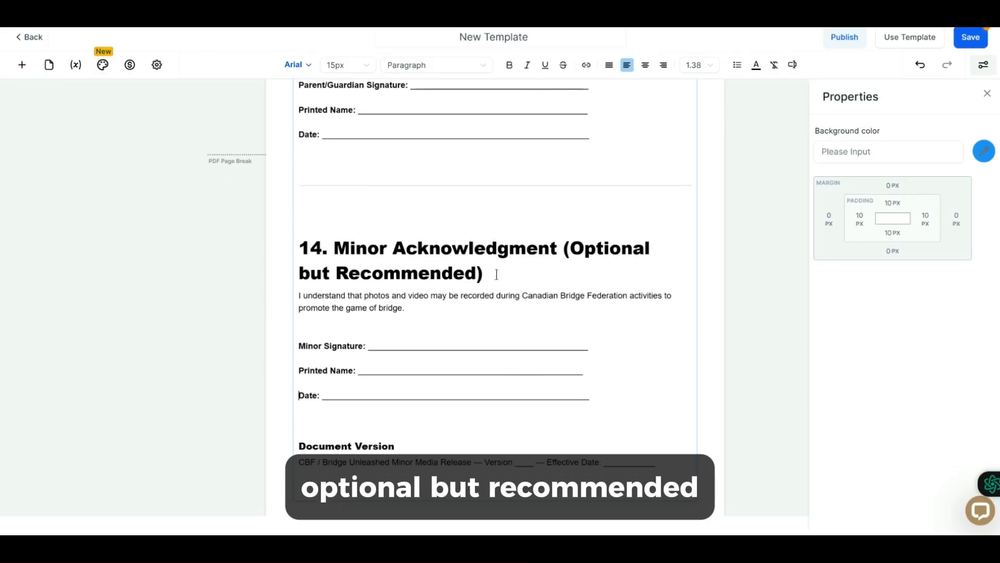
pyautogui.moveTo(400, 273); pyautogui.dragTo(453, 275)
pyautogui.click(22, 65)
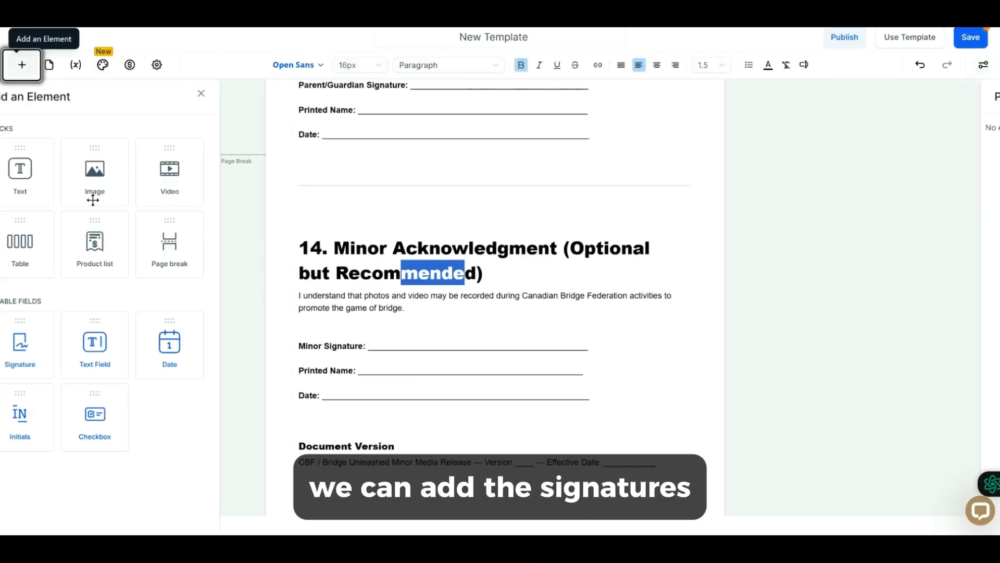
pyautogui.moveTo(49, 348); pyautogui.dragTo(423, 339)
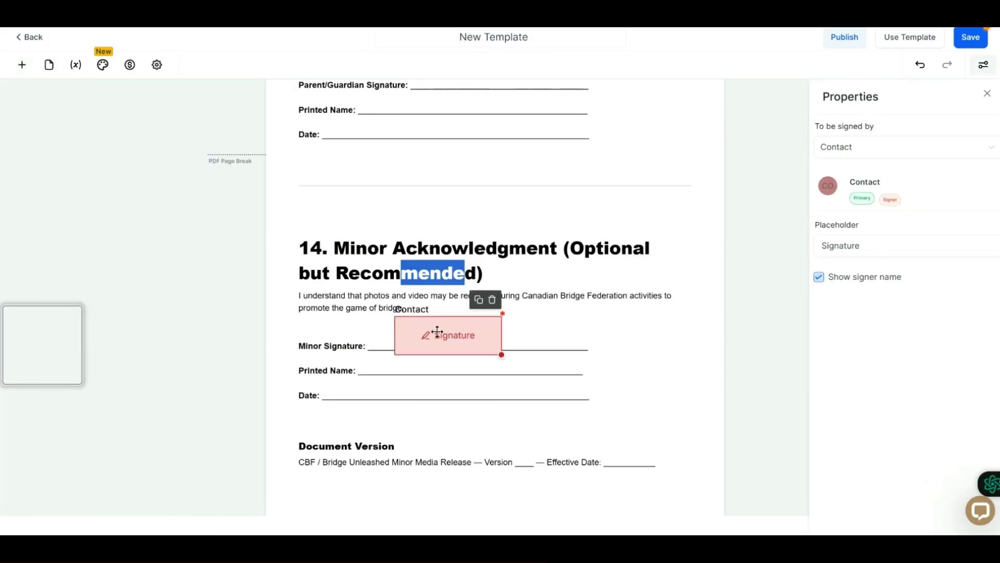
pyautogui.moveTo(501, 356); pyautogui.dragTo(460, 343)
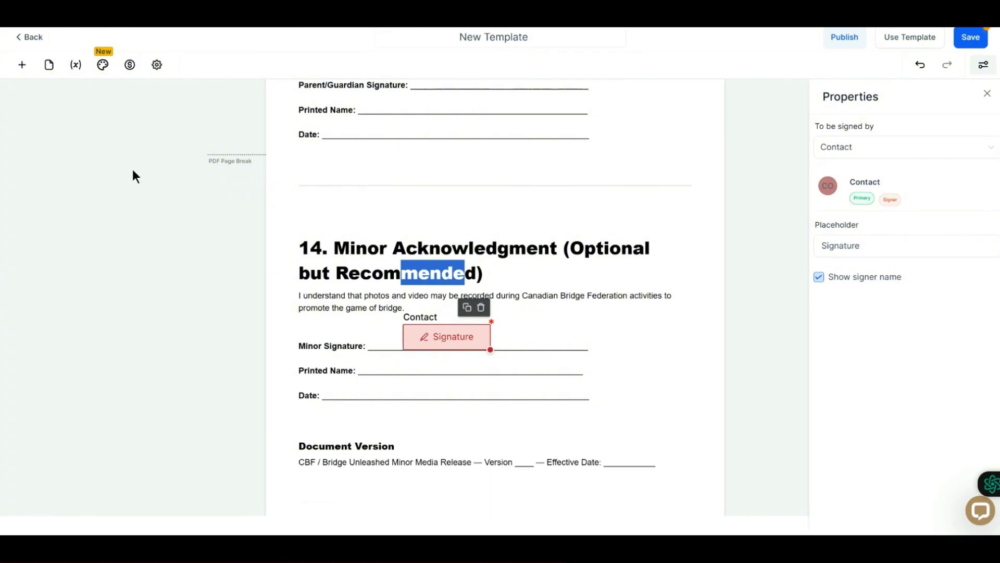
# Place a Text Field on the Printed Name line in section 14 and make it not required.
pyautogui.click(21, 64)
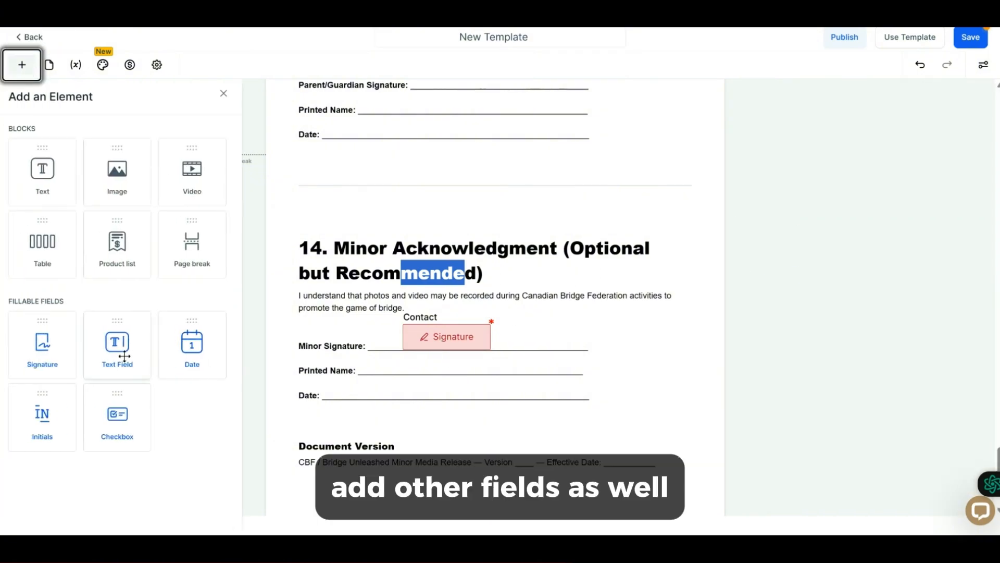
pyautogui.moveTo(123, 350)
pyautogui.mouseDown()
pyautogui.moveTo(367, 376)
pyautogui.moveTo(379, 368)
pyautogui.moveTo(381, 344)
pyautogui.moveTo(400, 368)
pyautogui.mouseUp()
pyautogui.click(819, 298)
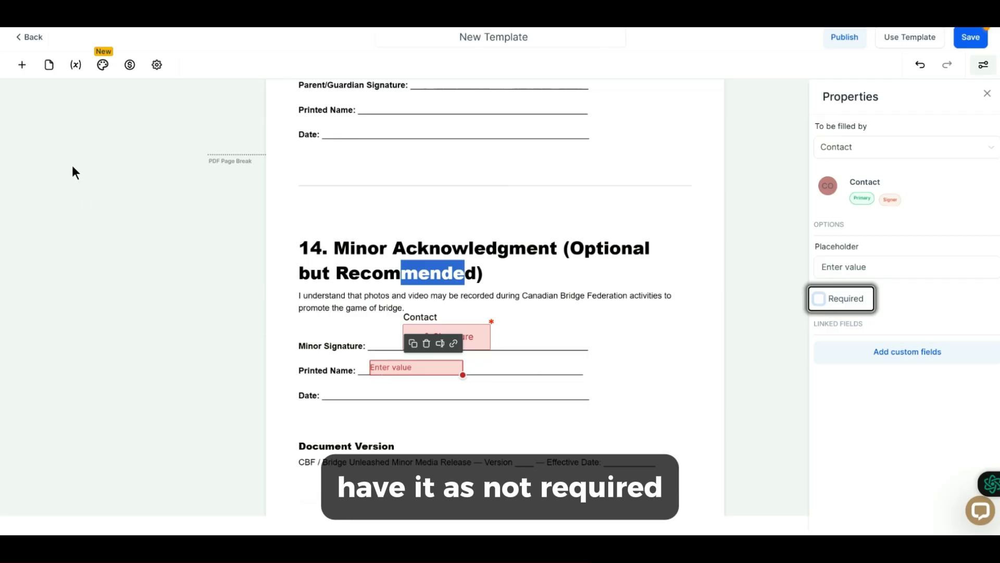
# Place a Date field on the Date line in section 14.
pyautogui.click(22, 65)
pyautogui.moveTo(193, 345); pyautogui.dragTo(397, 406)
pyautogui.click(604, 323)
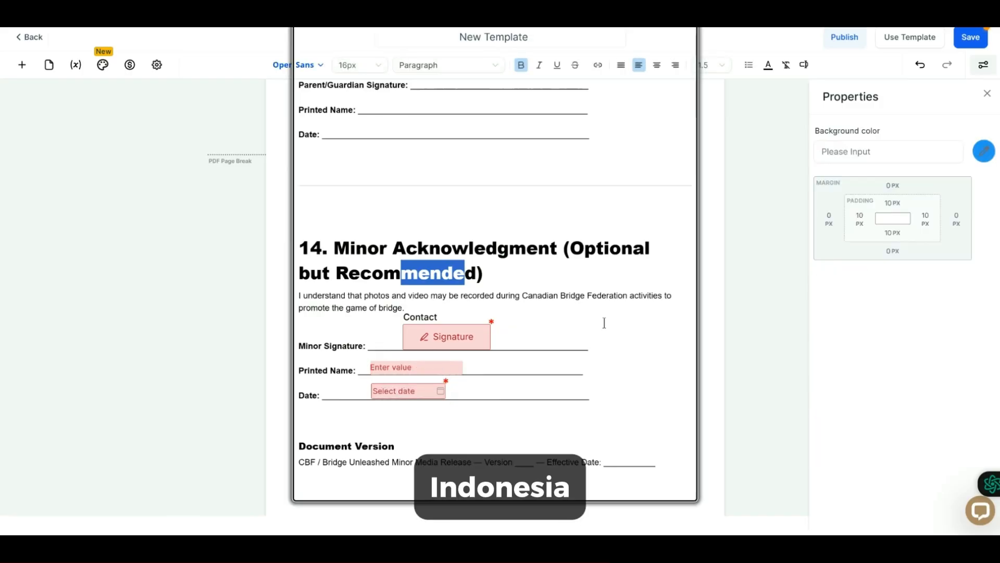
# Place a Text Field on the Parent/Guardian Signature line in section 13.
pyautogui.scroll(4, 604, 322)
pyautogui.click(22, 65)
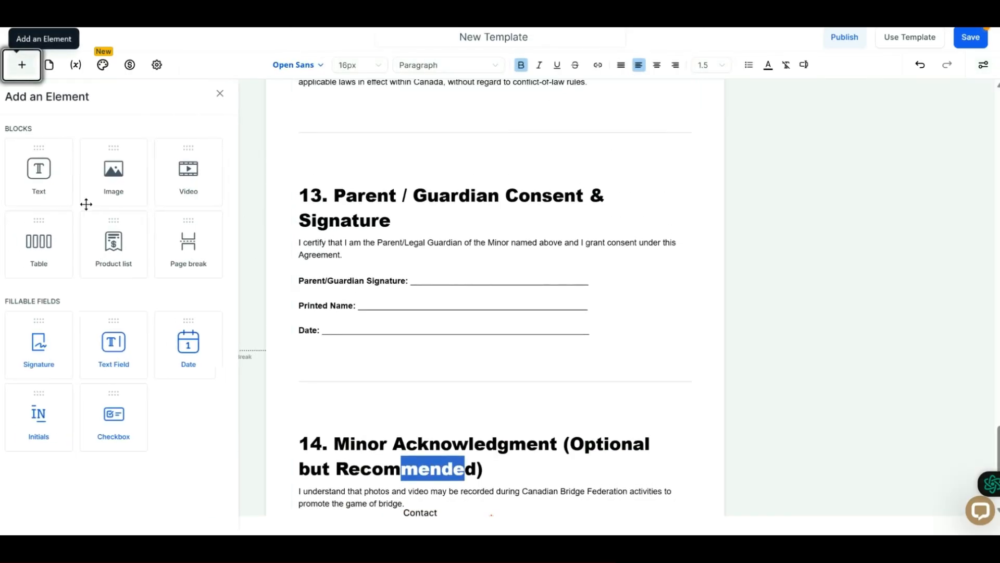
pyautogui.moveTo(133, 350); pyautogui.dragTo(464, 277)
# Place a Text Field on the Printed Name line in section 13.
pyautogui.click(22, 65)
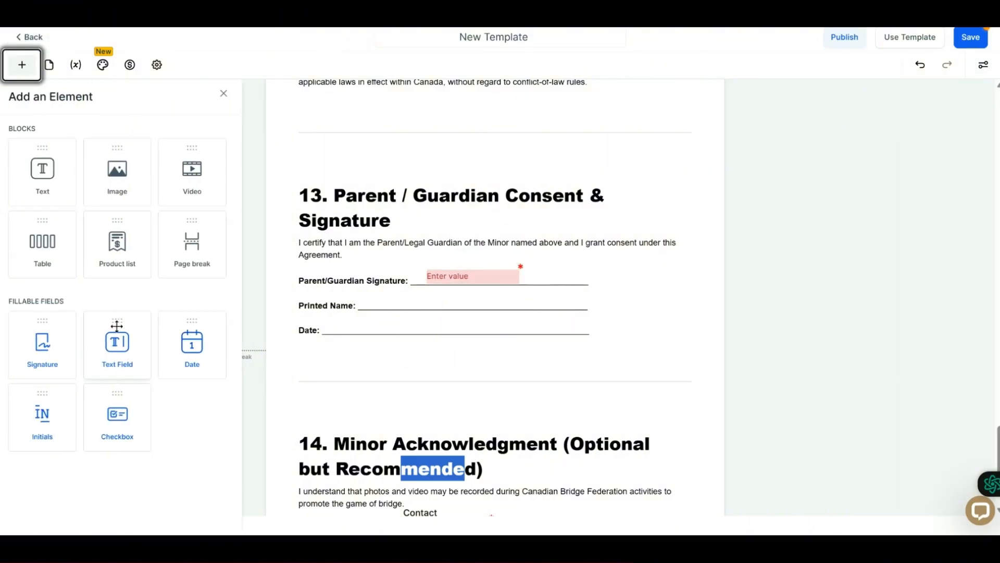
pyautogui.moveTo(116, 341); pyautogui.dragTo(413, 312)
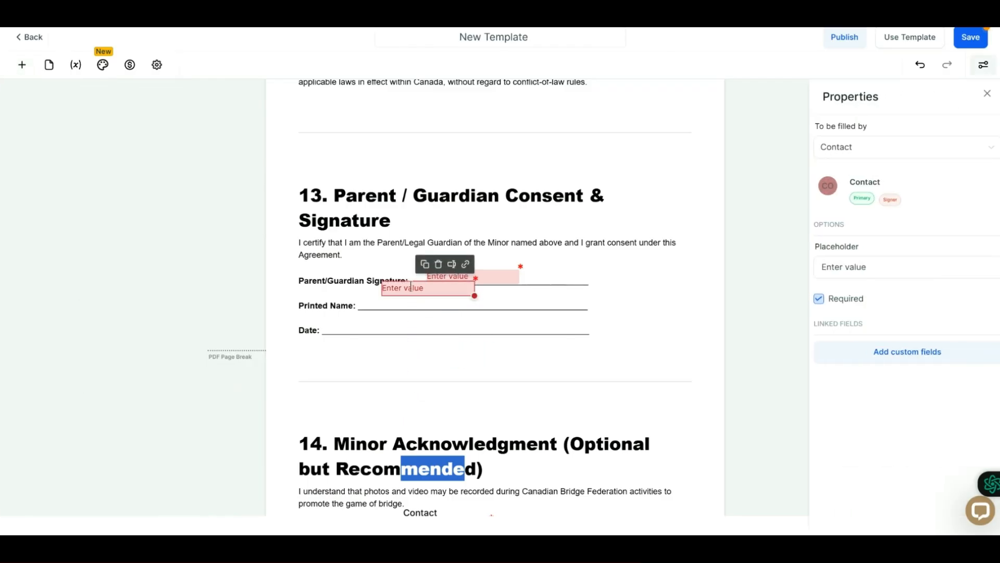
# Scroll through section 13 to review its signature, name and date fields.
pyautogui.click(23, 67)
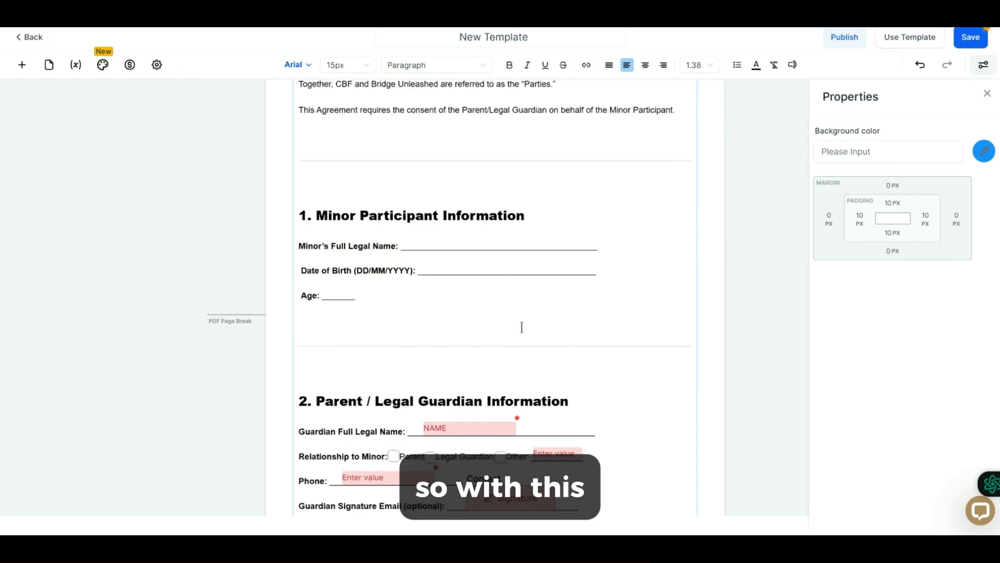
pyautogui.scroll(-20, 521, 327)
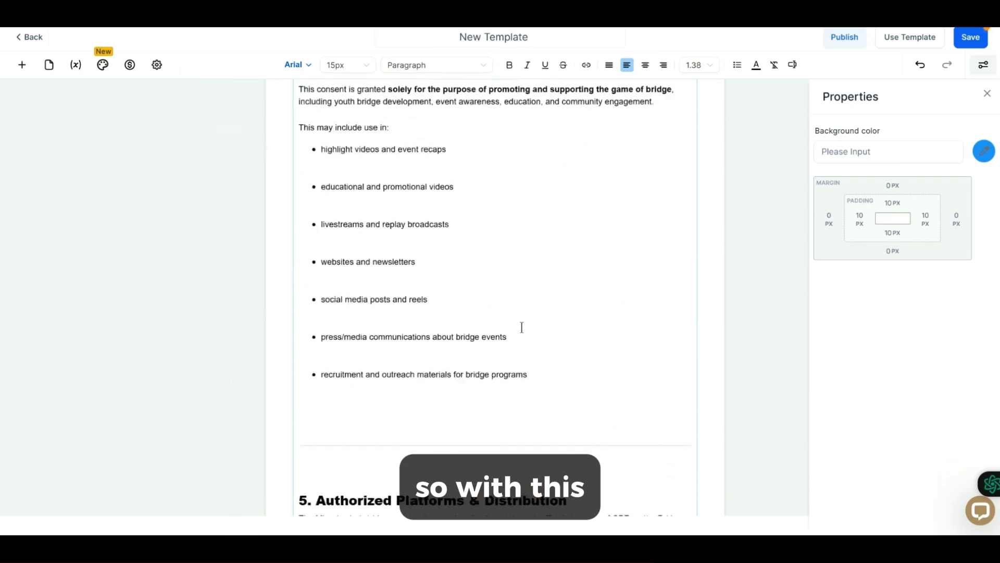
pyautogui.scroll(-15, 370, 328)
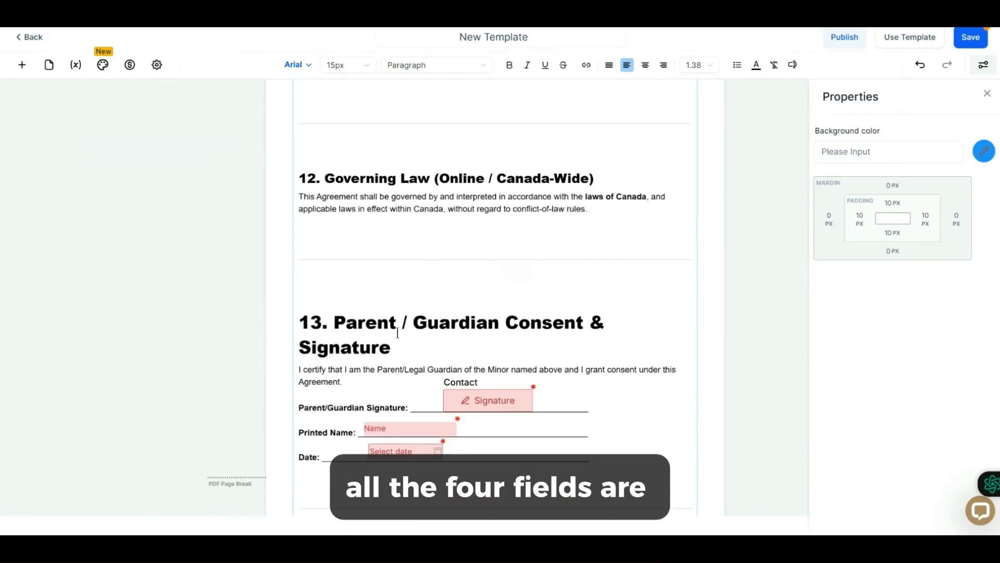
pyautogui.scroll(15, 522, 233)
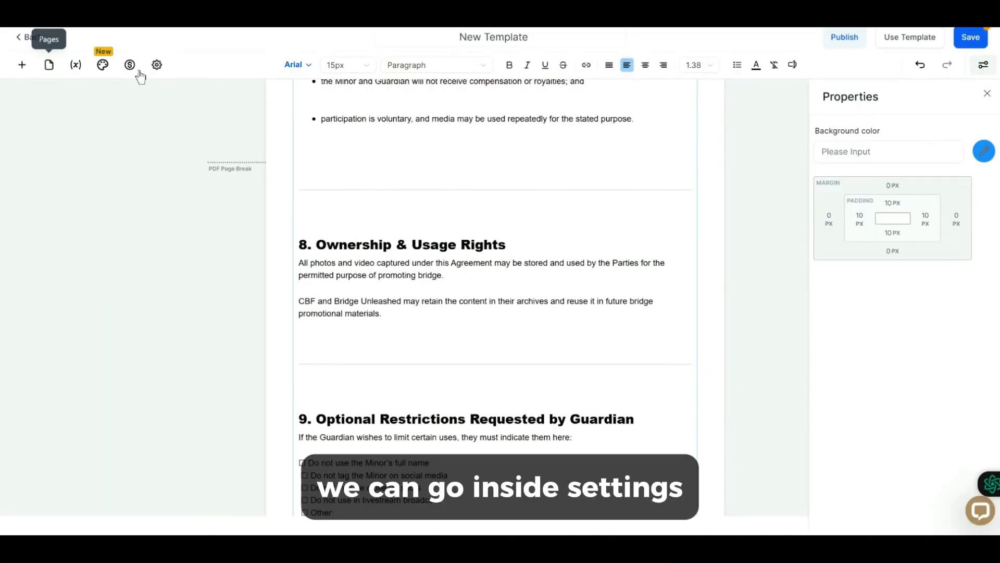
# Browse the document settings, the email subject, the pages panel and the content library.
pyautogui.click(157, 65)
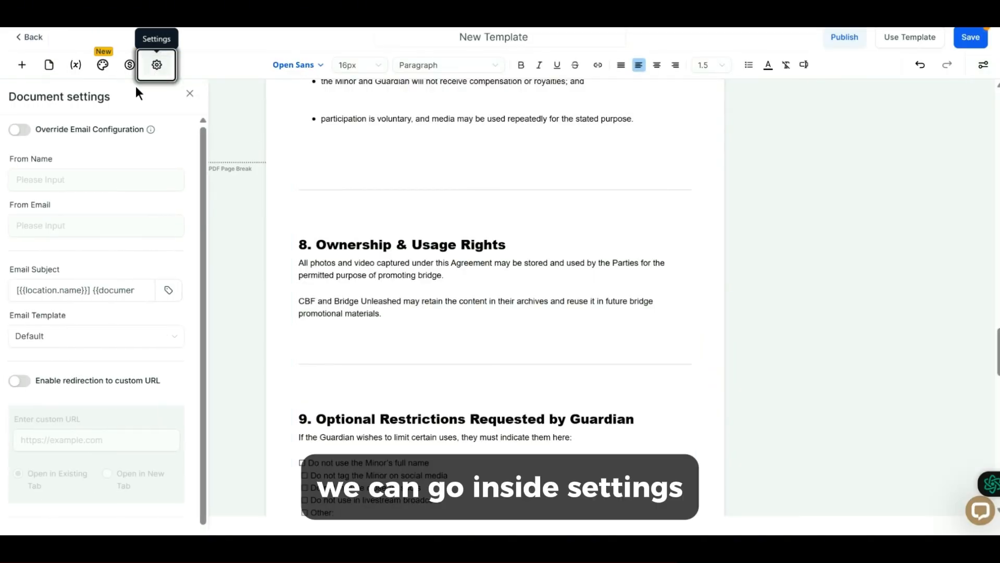
pyautogui.scroll(-2, 114, 268)
pyautogui.click(61, 232)
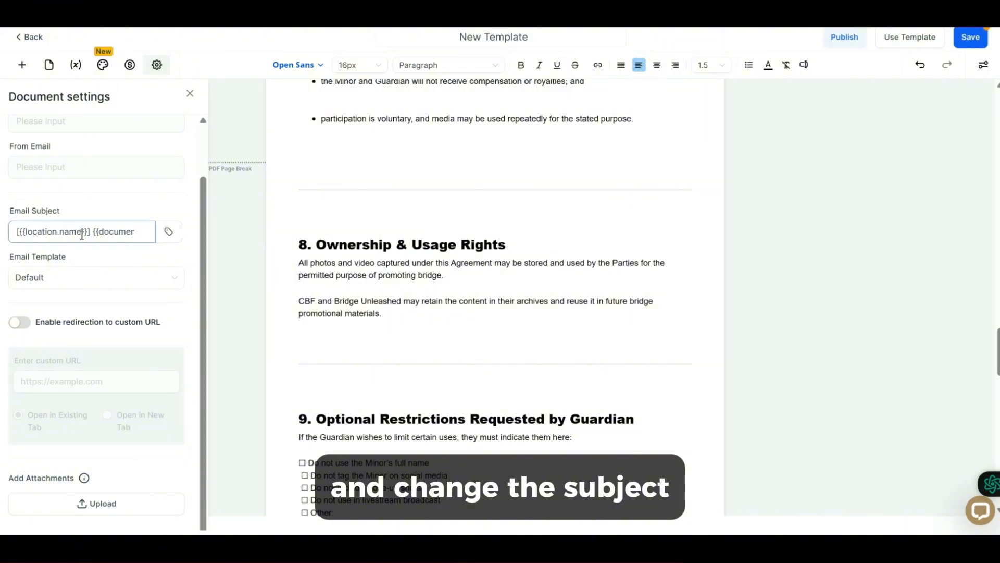
pyautogui.click(70, 283)
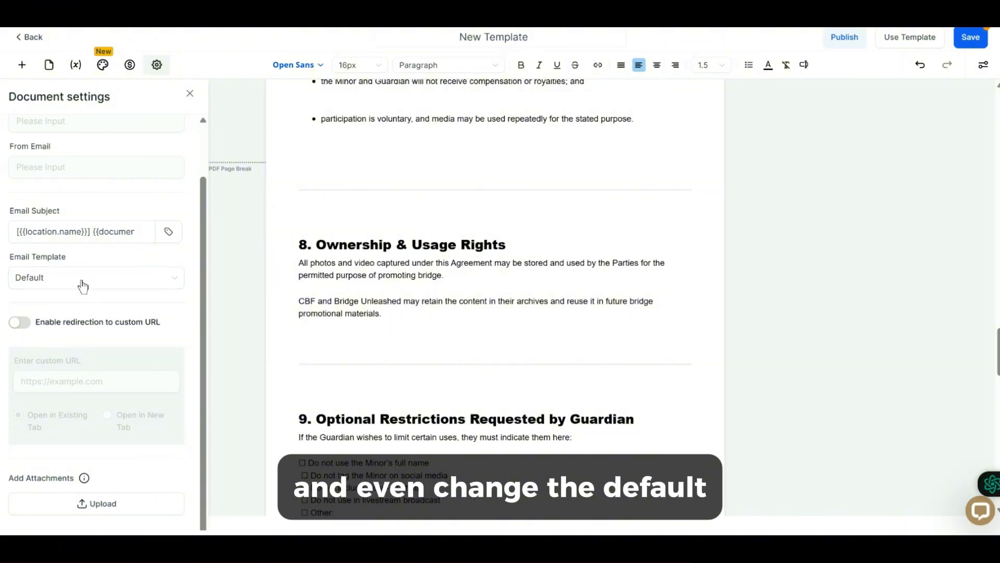
pyautogui.click(46, 67)
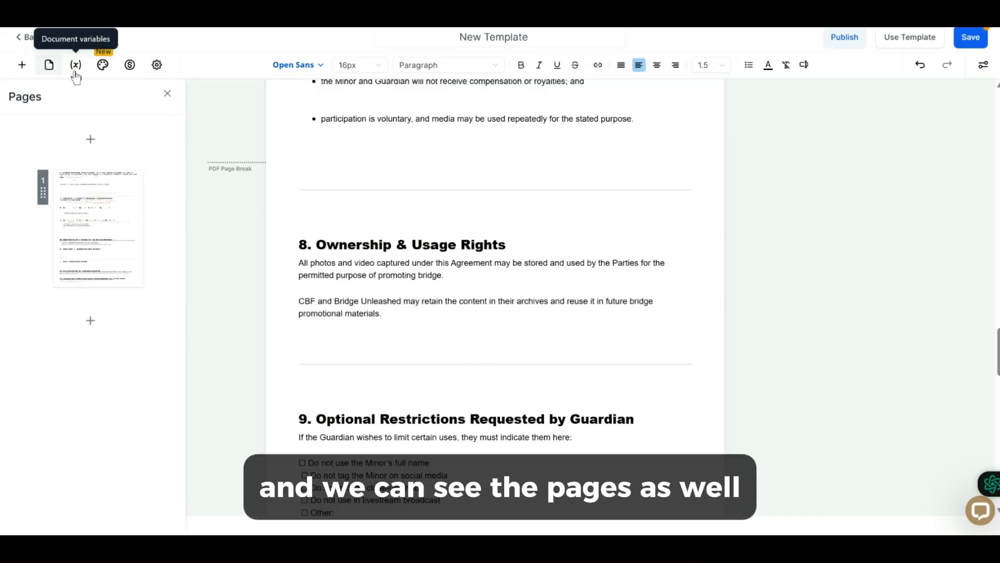
pyautogui.click(101, 66)
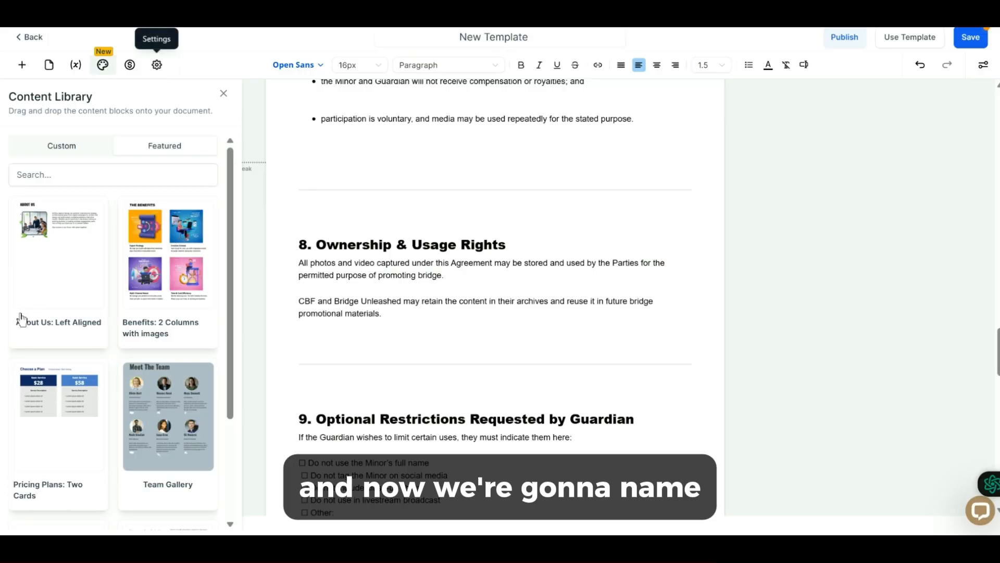
# Rename the template as MINOR (UNDER 18) PHOTO & VIDEO MEDIA RELEASE and save it.
pyautogui.click(495, 37)
pyautogui.hotkey('ctrl', 'a')
pyautogui.write('MINOR (UNDER 18) PHOTO & VIDEO MEDIA RELEASE')
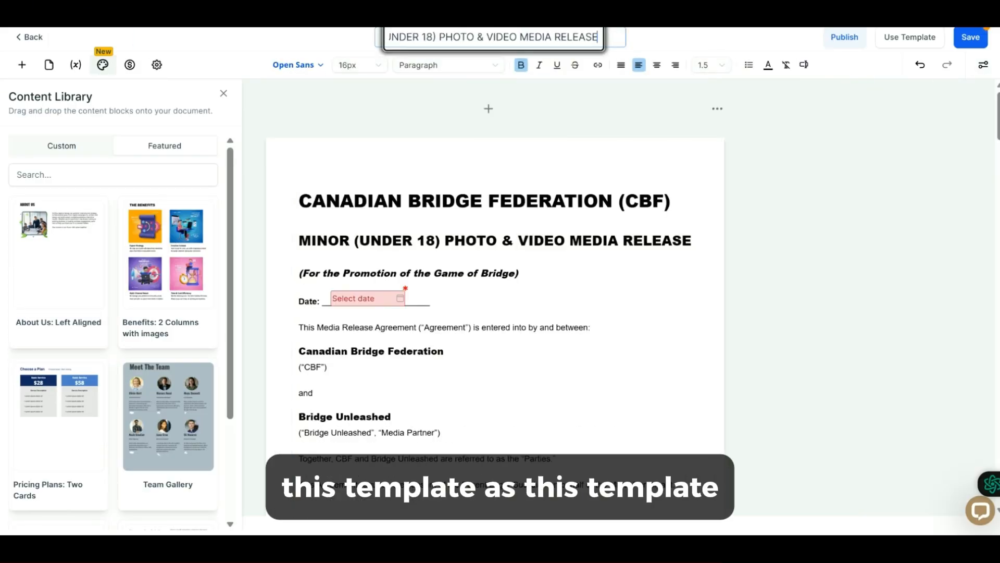
pyautogui.click(970, 38)
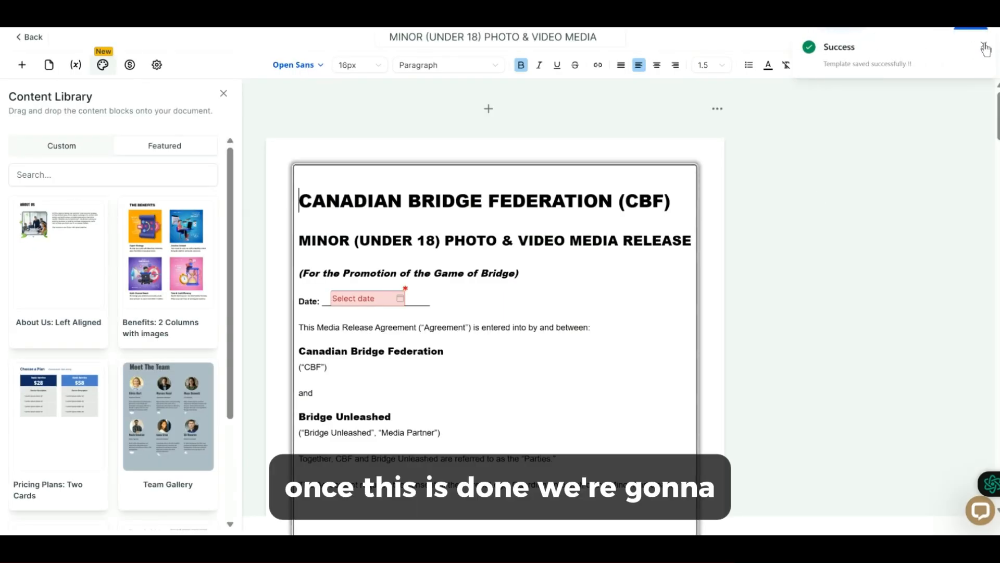
# Open the recipients panel and pick a contact from the client list as the primary client.
pyautogui.click(889, 39)
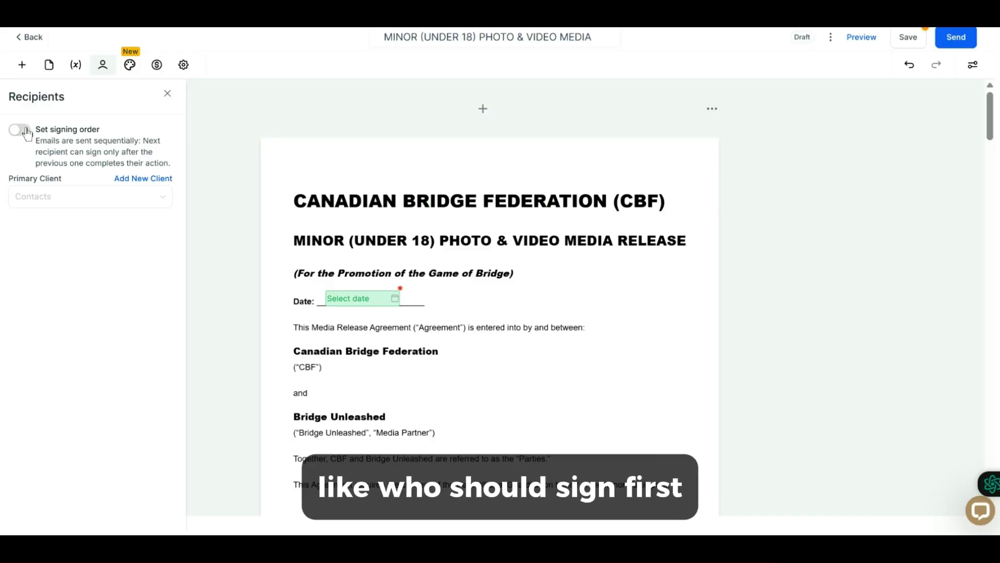
pyautogui.click(47, 200)
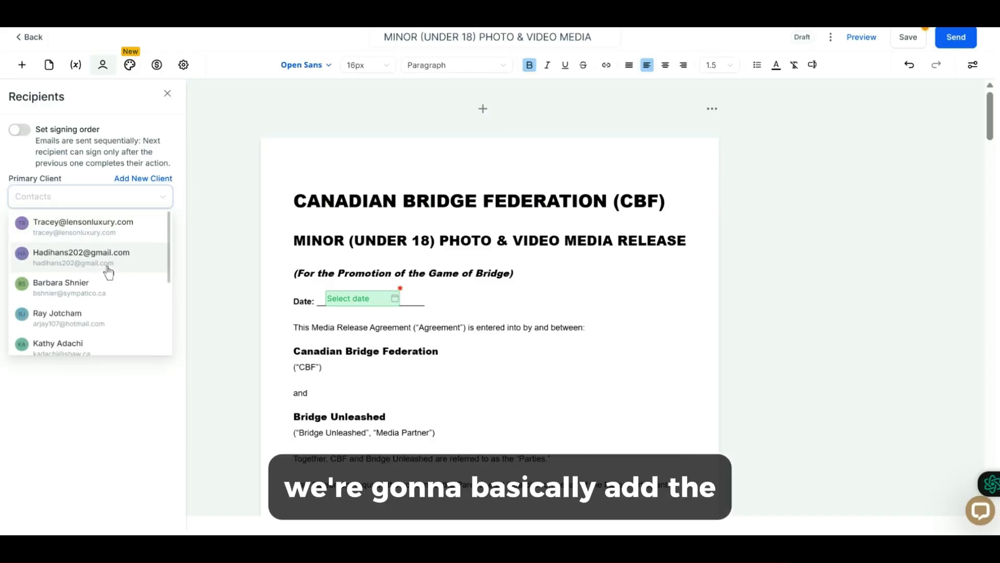
pyautogui.scroll(-1, 104, 271)
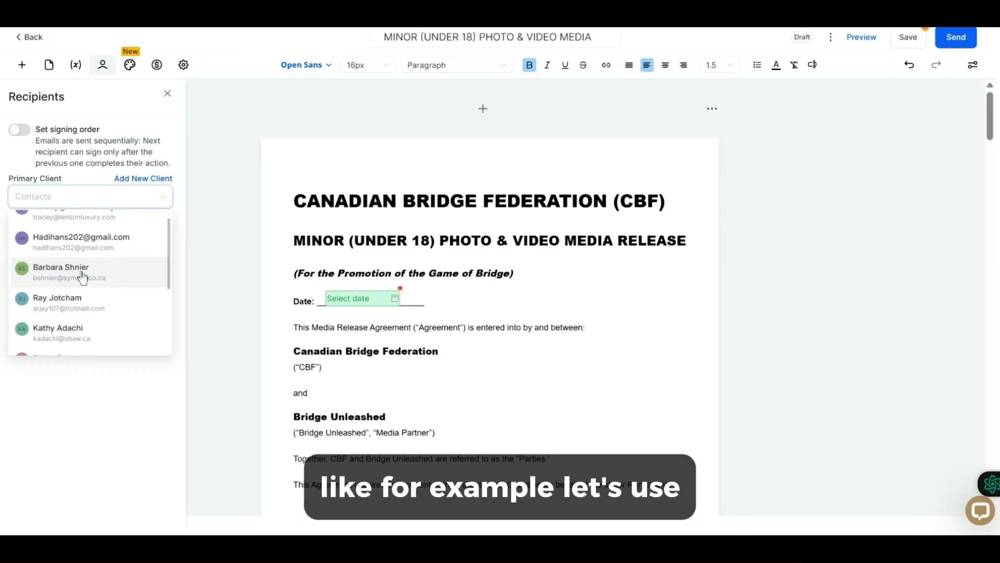
pyautogui.click(82, 276)
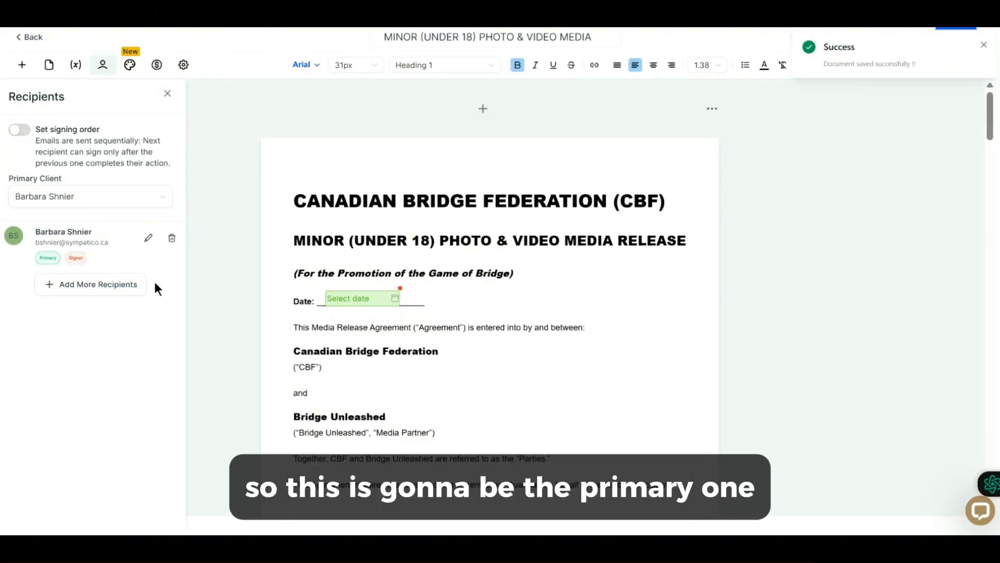
# Add a second contact from the client list as an additional recipient.
pyautogui.click(104, 287)
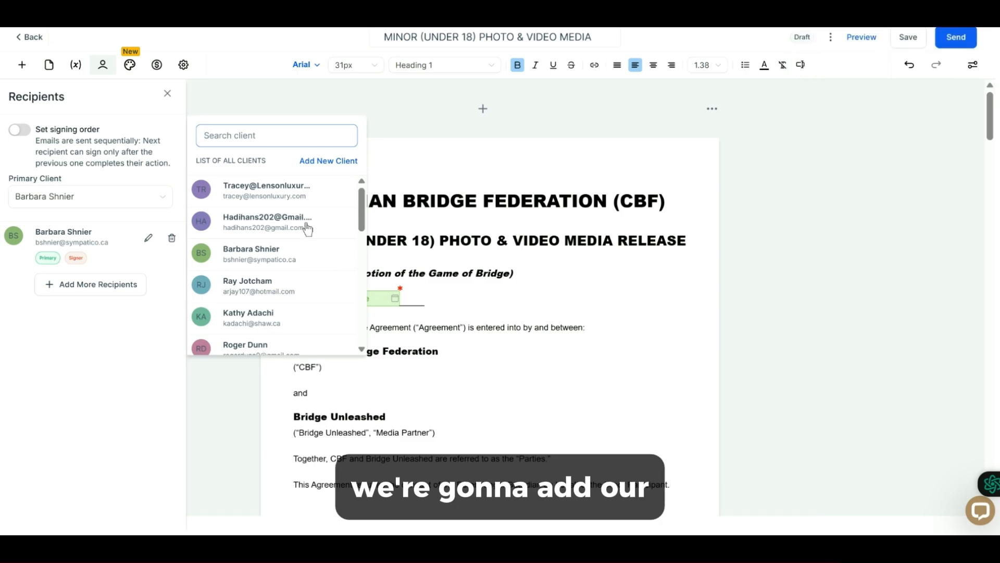
pyautogui.click(283, 197)
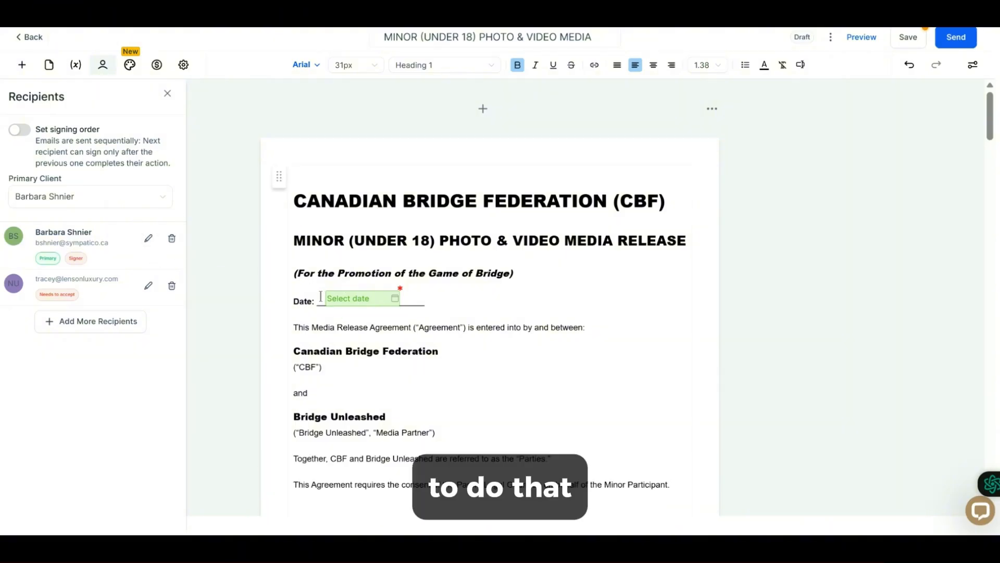
# Switch the top Date field's filler to the second recipient and back to the primary client.
pyautogui.click(343, 302)
pyautogui.click(344, 302)
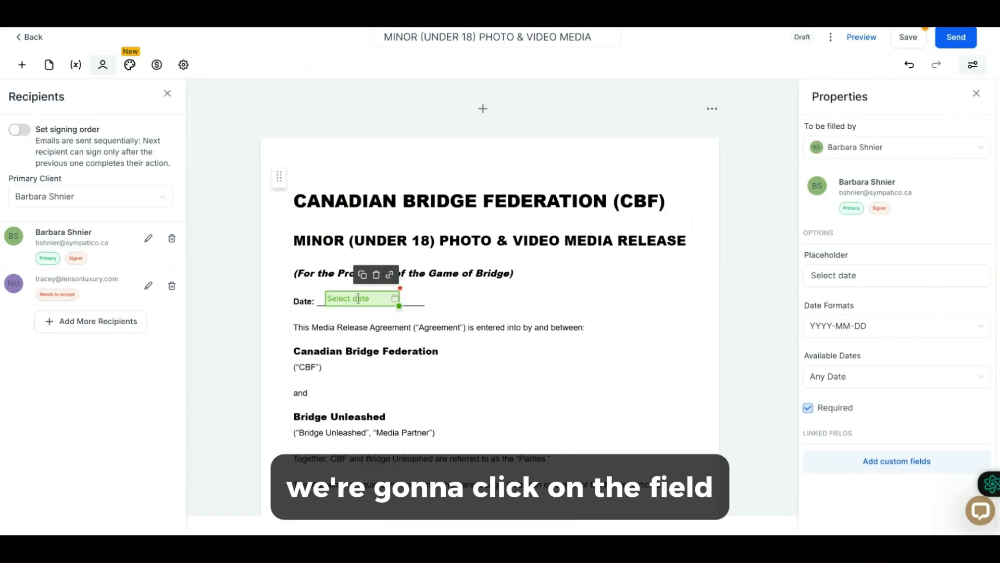
pyautogui.click(847, 147)
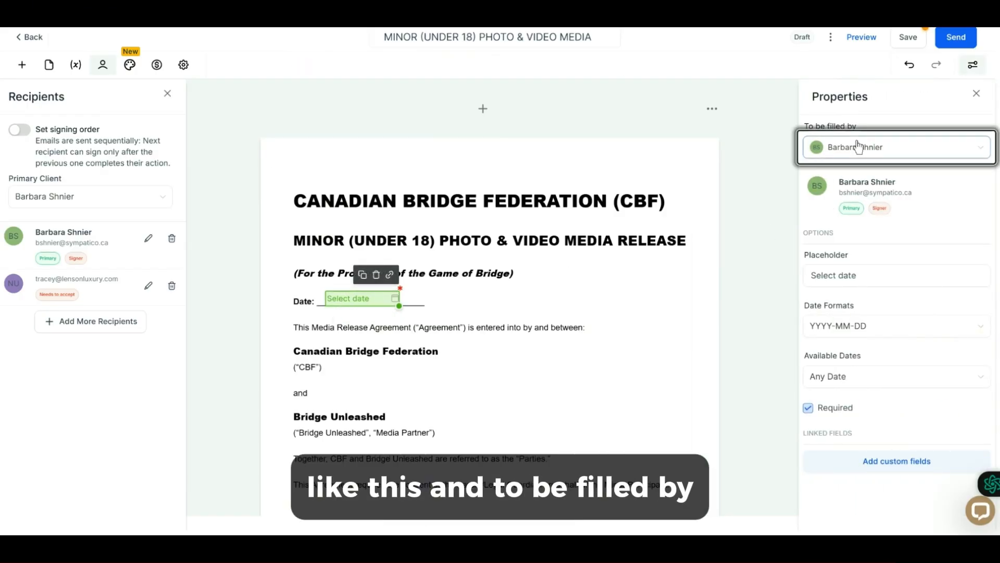
pyautogui.click(875, 191)
pyautogui.click(858, 149)
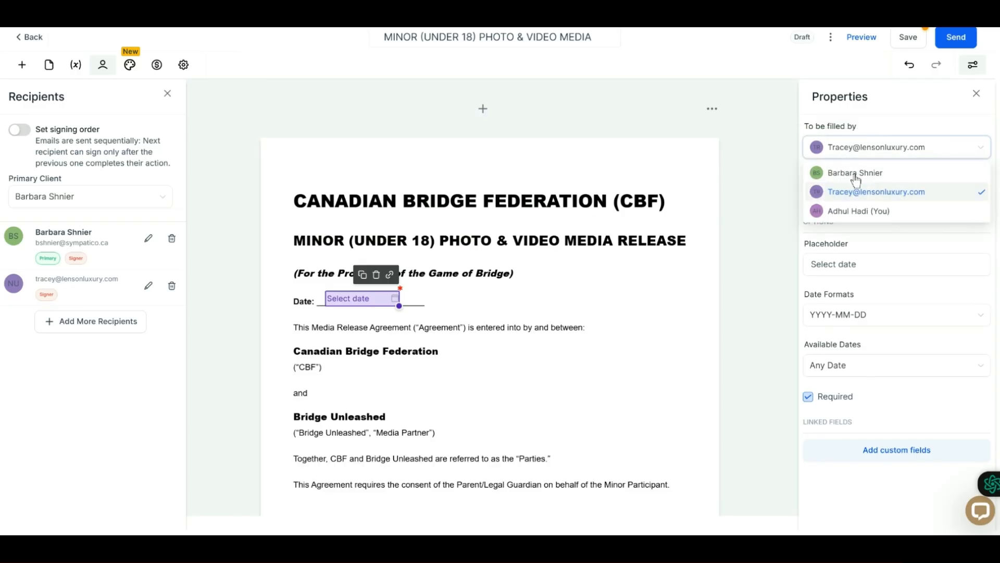
pyautogui.click(857, 172)
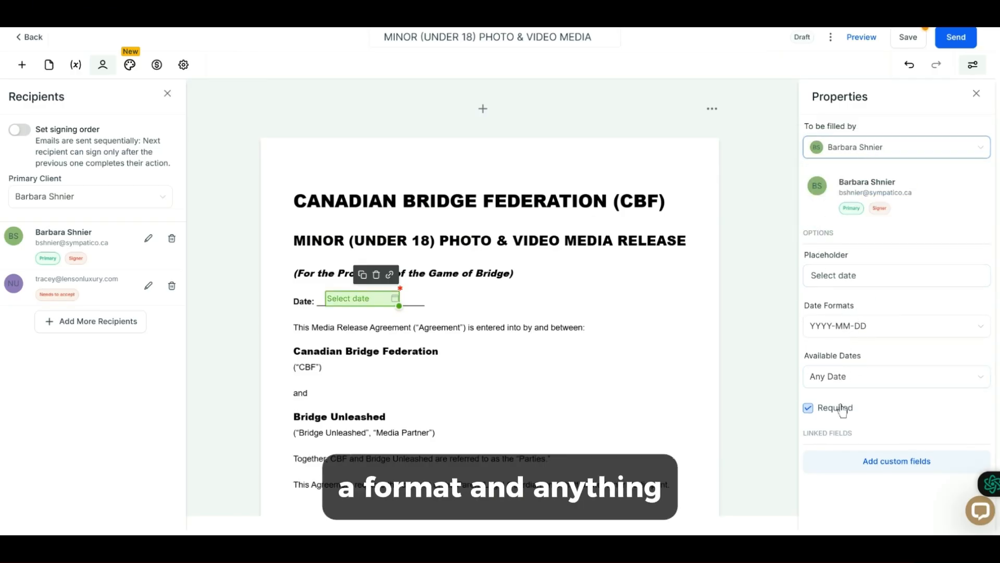
# Remove the second recipient from the recipients list.
pyautogui.scroll(-20, 424, 274)
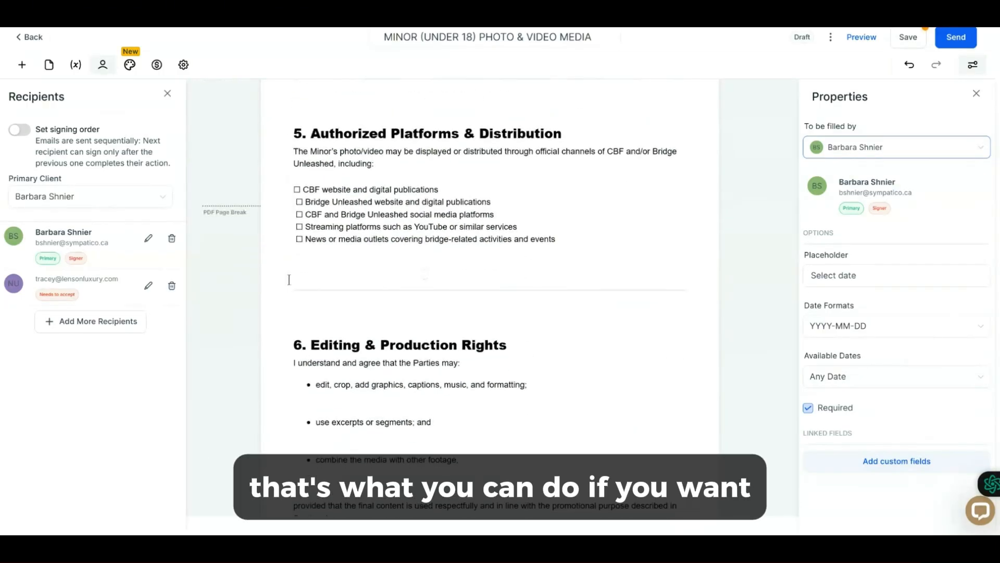
pyautogui.scroll(-9, 381, 313)
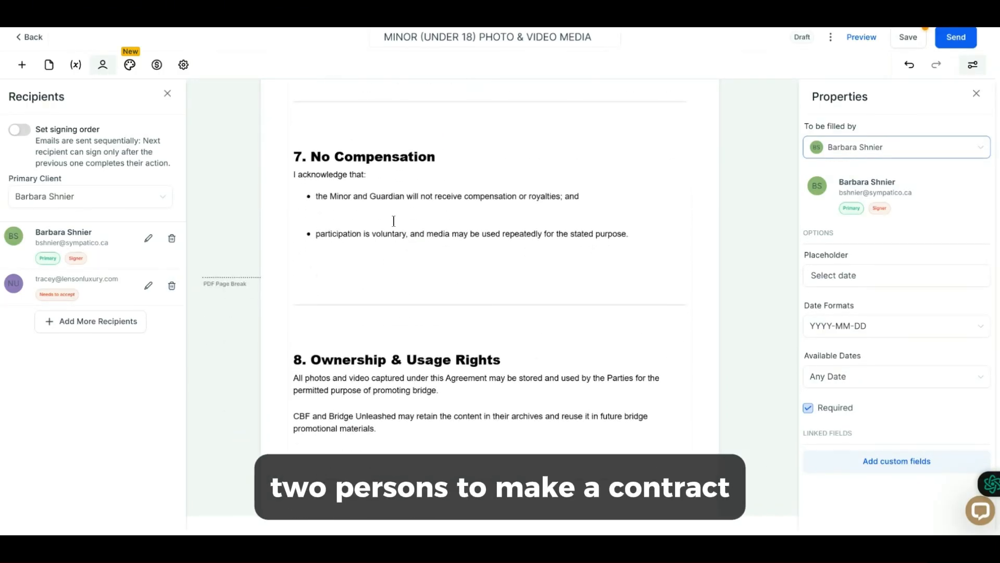
pyautogui.click(171, 286)
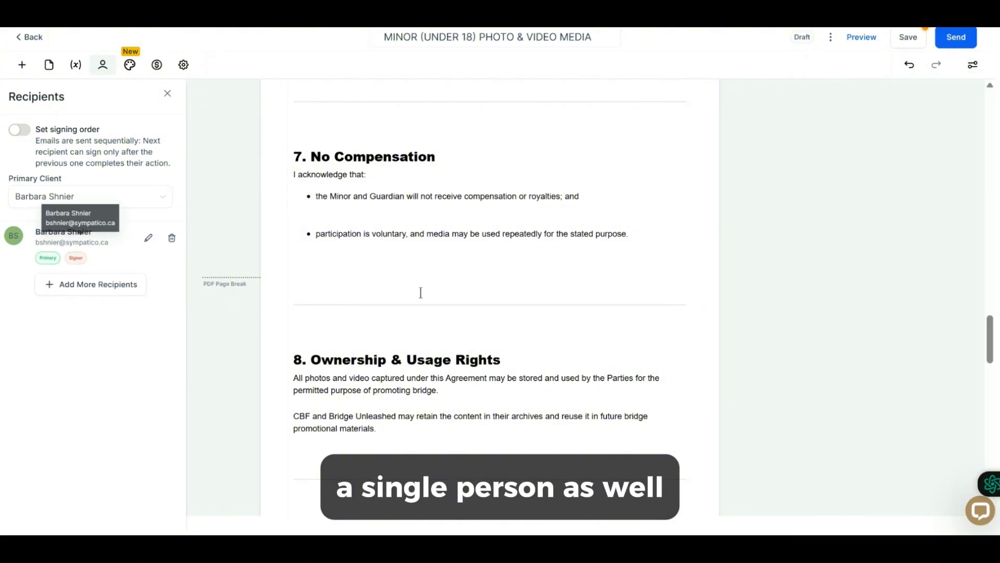
# Save the document with its assigned recipient and fields.
pyautogui.scroll(-15, 419, 290)
pyautogui.scroll(15, 421, 293)
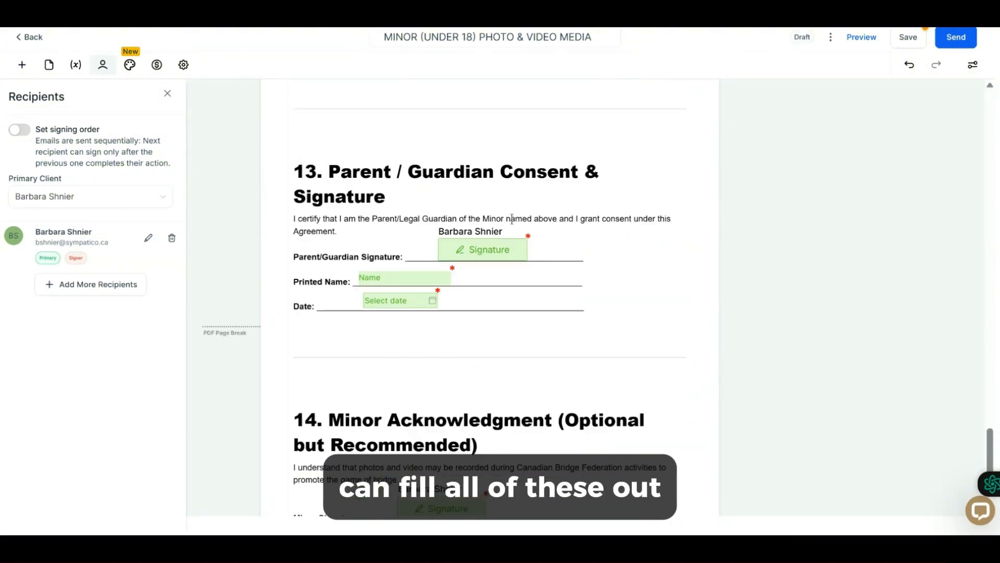
pyautogui.scroll(5, 511, 219)
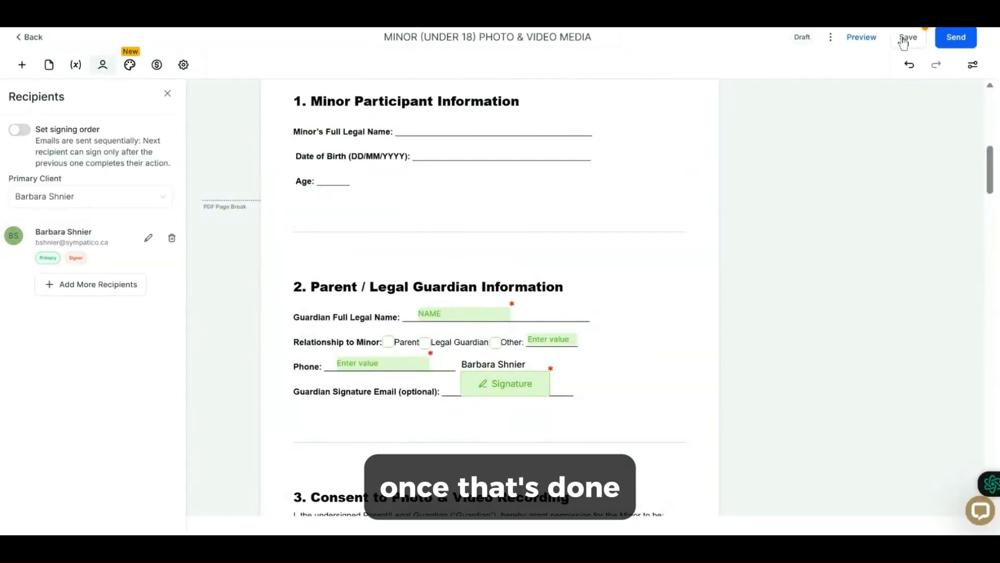
pyautogui.click(909, 39)
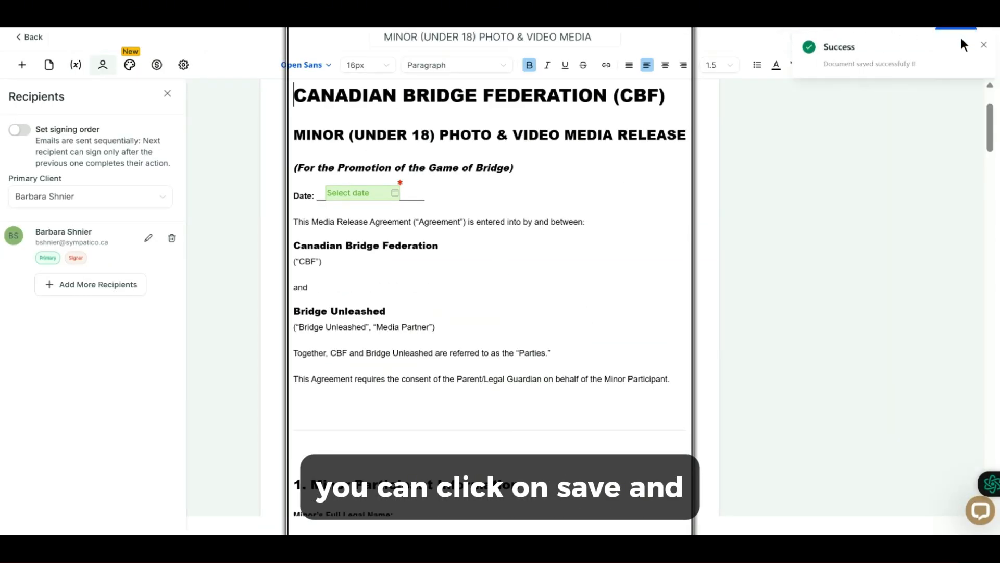
# Open the send options to send the document or share it via link.
pyautogui.click(955, 37)
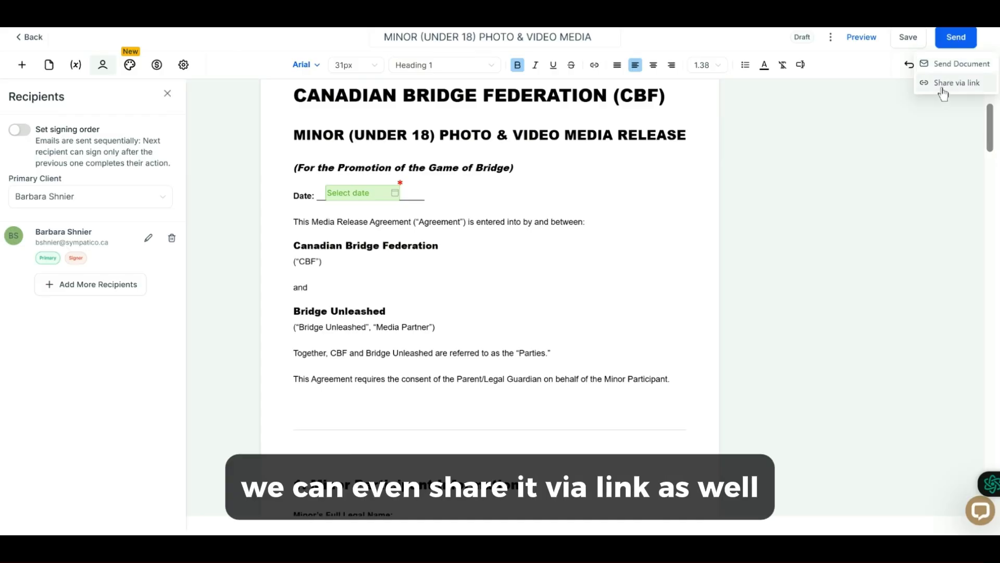
pyautogui.scroll(1, 775, 182)
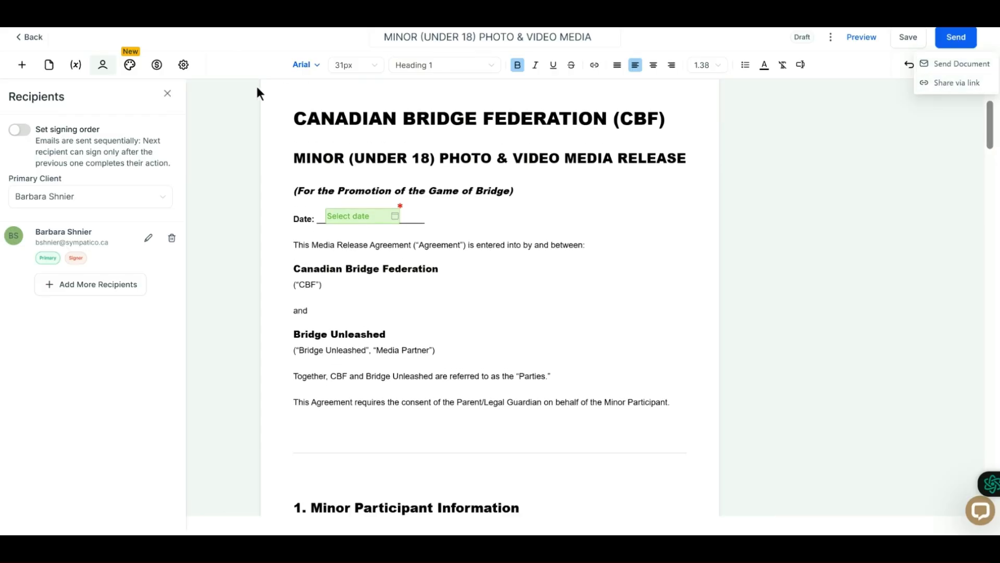
pyautogui.scroll(-20, 309, 285)
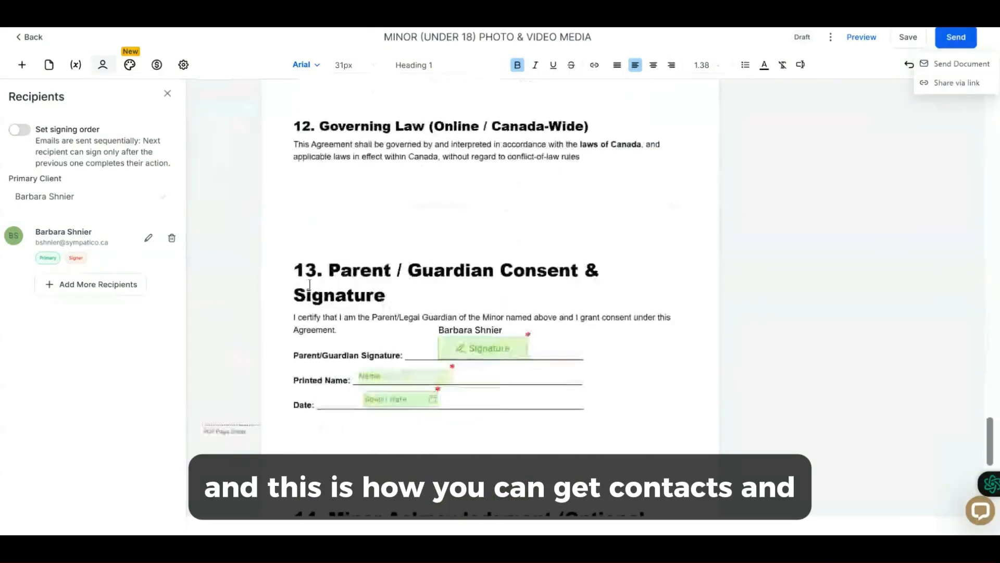